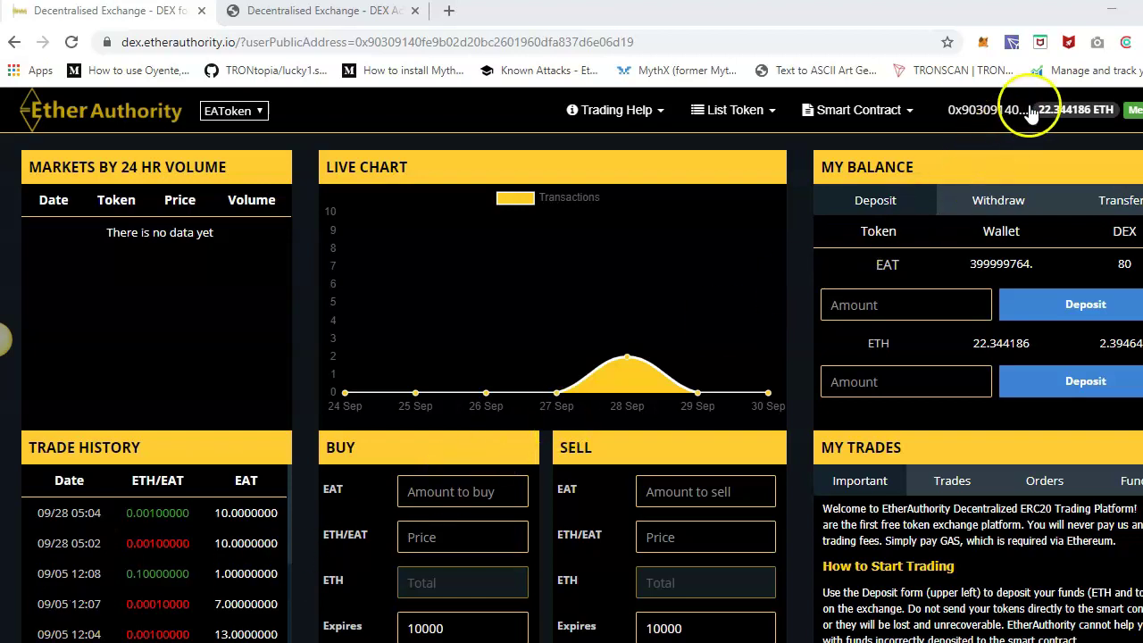
left_click(1020, 110)
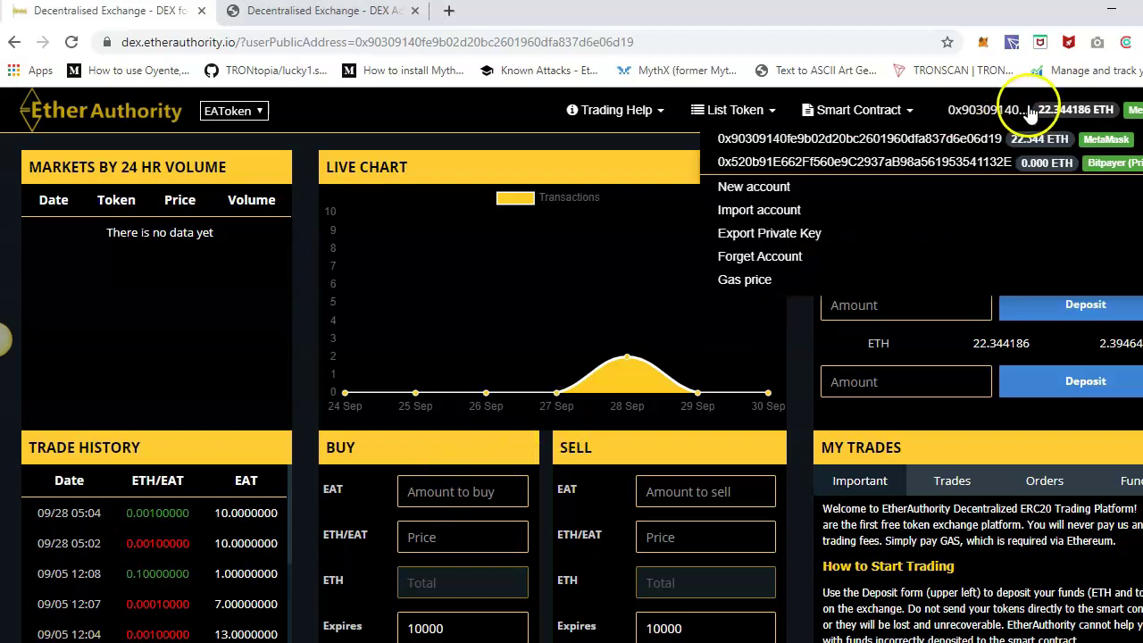
left_click(983, 44)
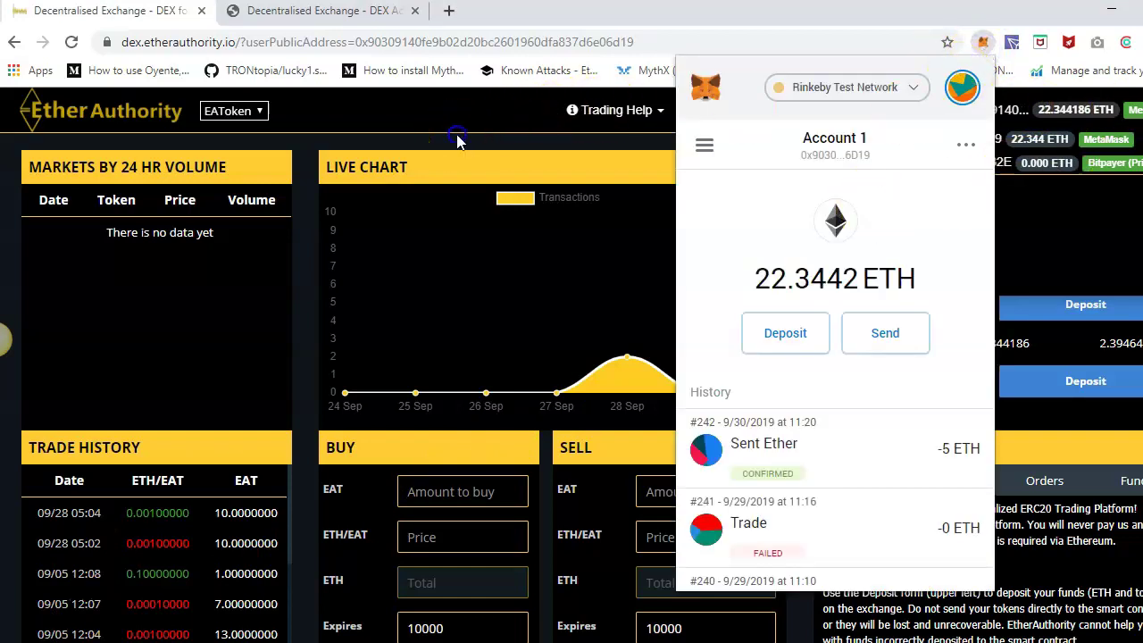
left_click(456, 139)
left_click(1106, 114)
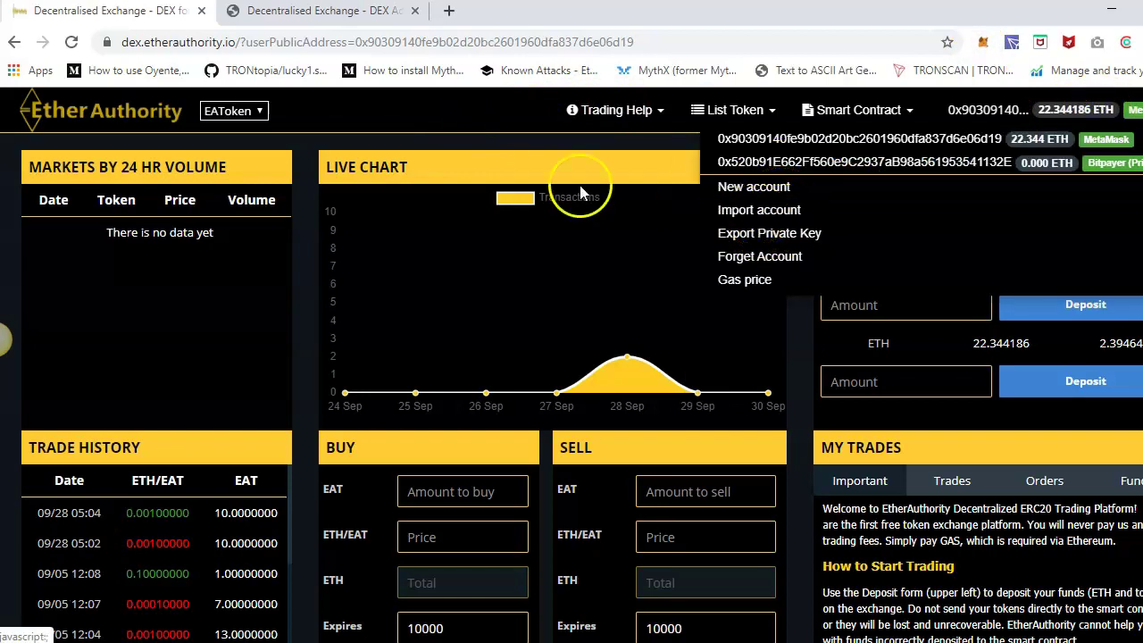
left_click(306, 195)
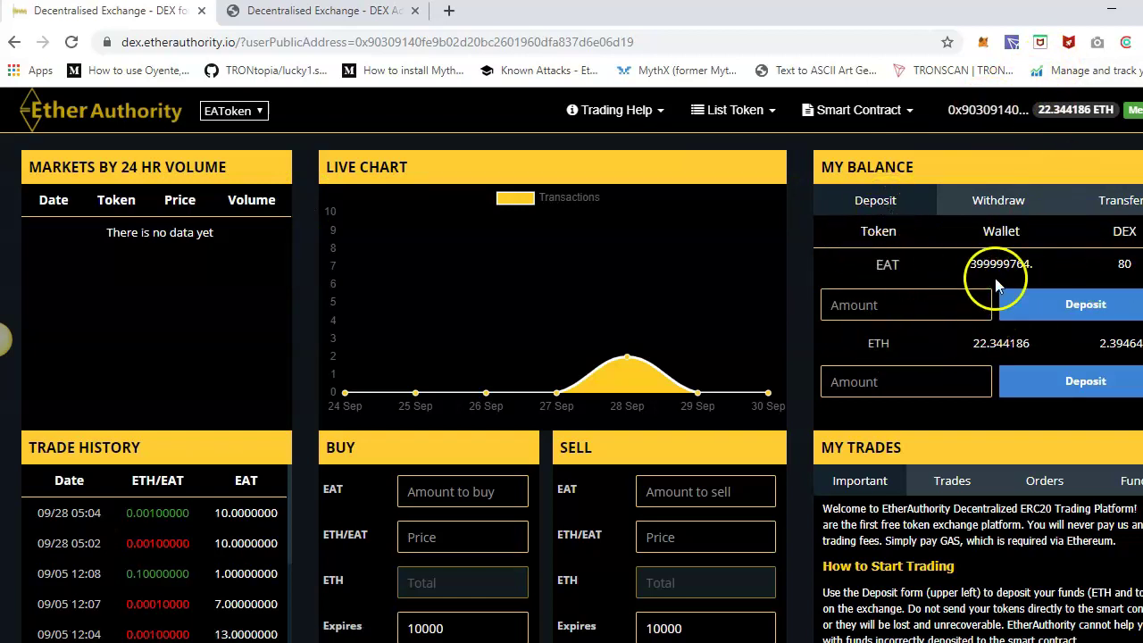
Show the token list of EAToken, TEST and TEST18, keeping EAToken as the traded token.
left_click(225, 110)
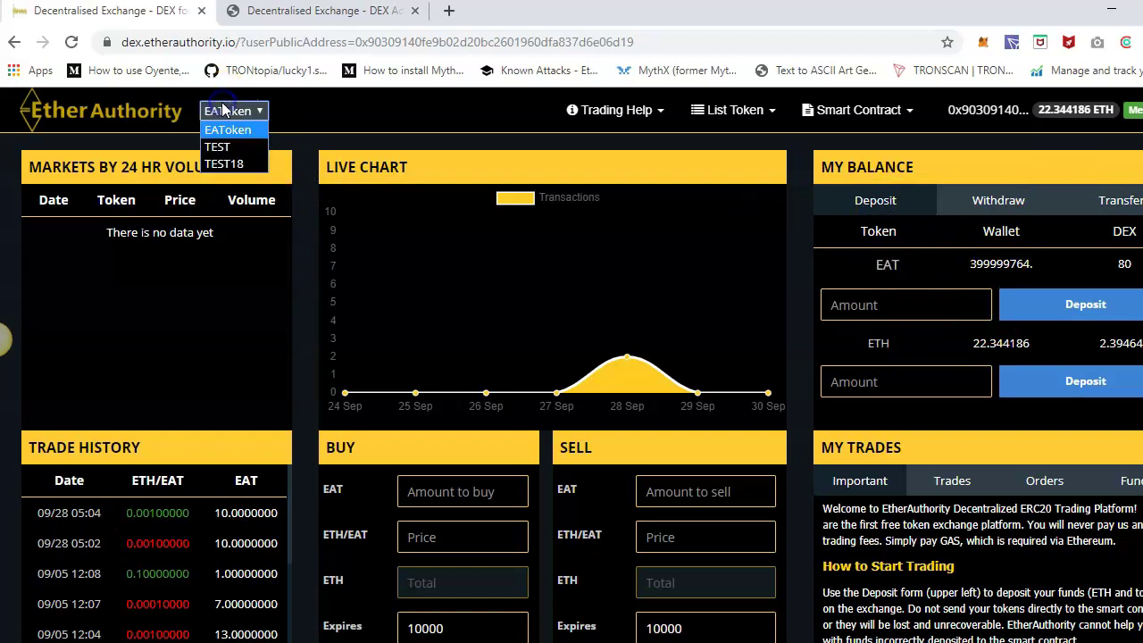
left_click(293, 112)
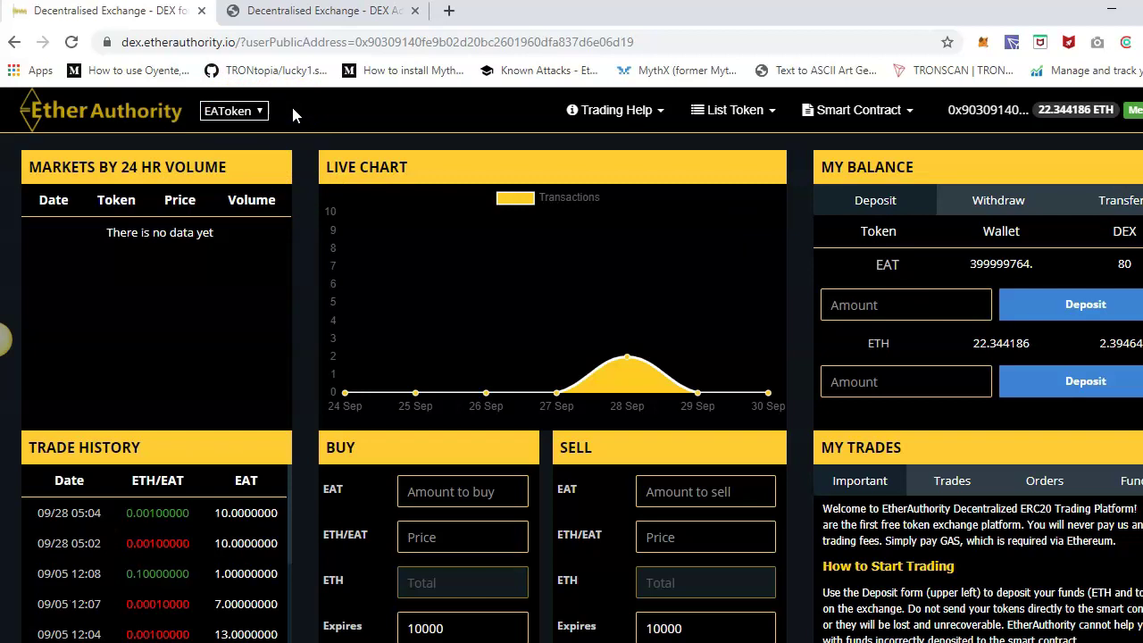
left_click_drag(235, 42, 119, 43)
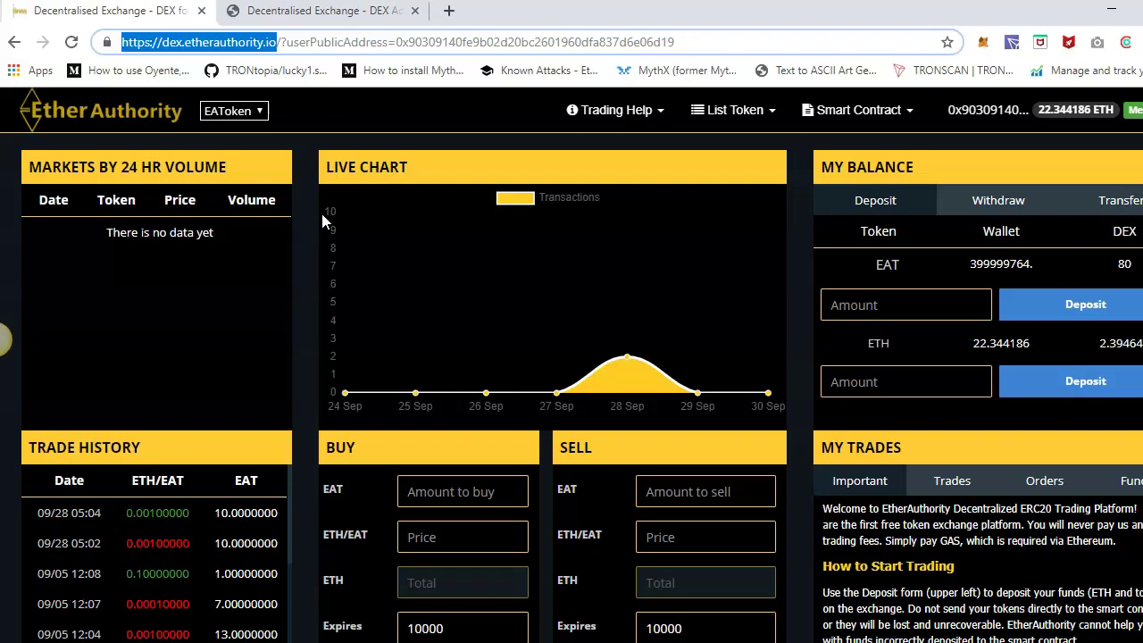
left_click(228, 111)
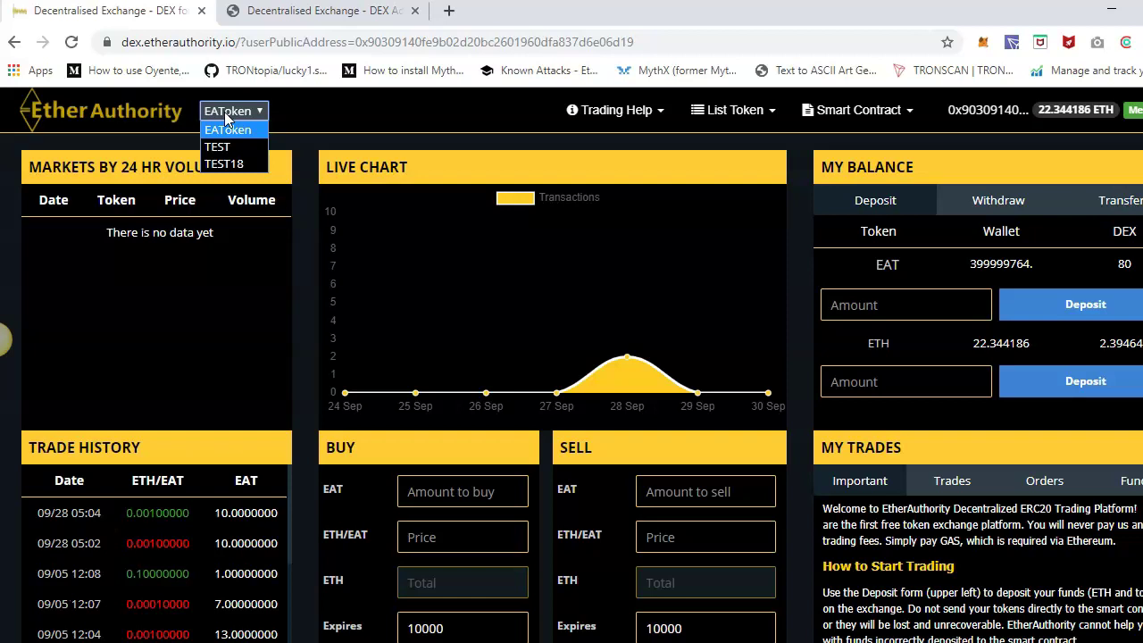
left_click(338, 115)
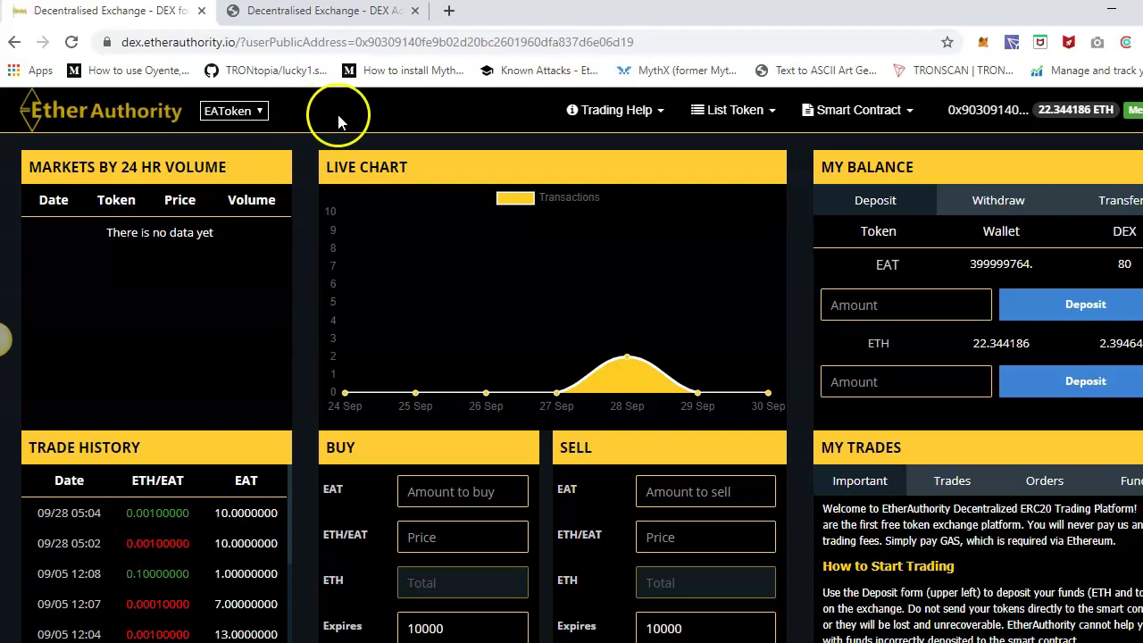
double_click(998, 264)
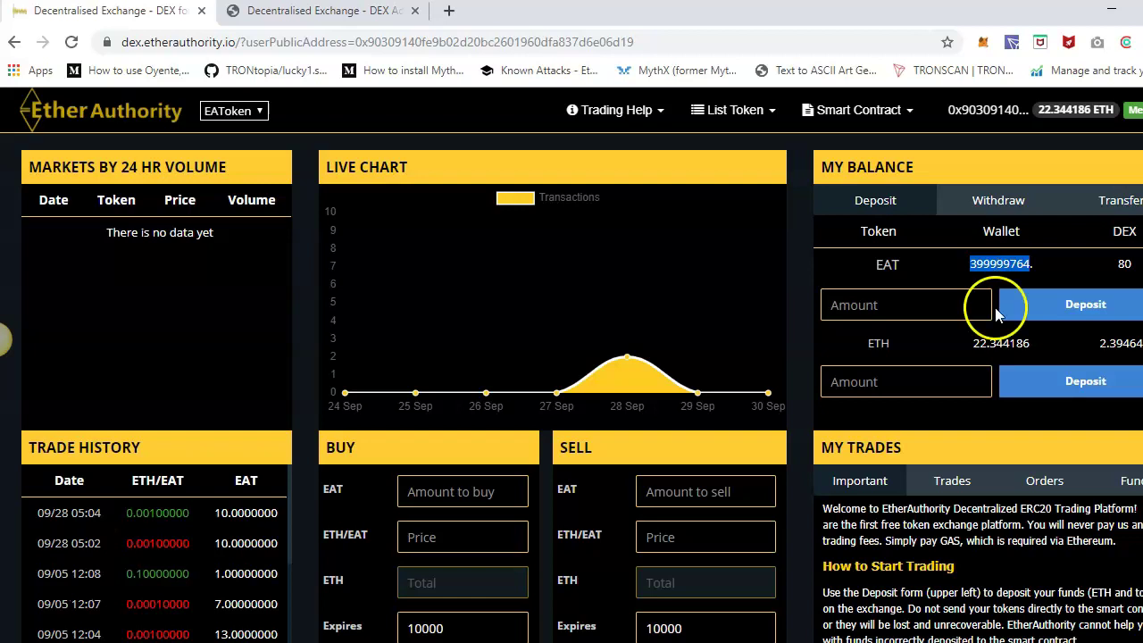
double_click(999, 344)
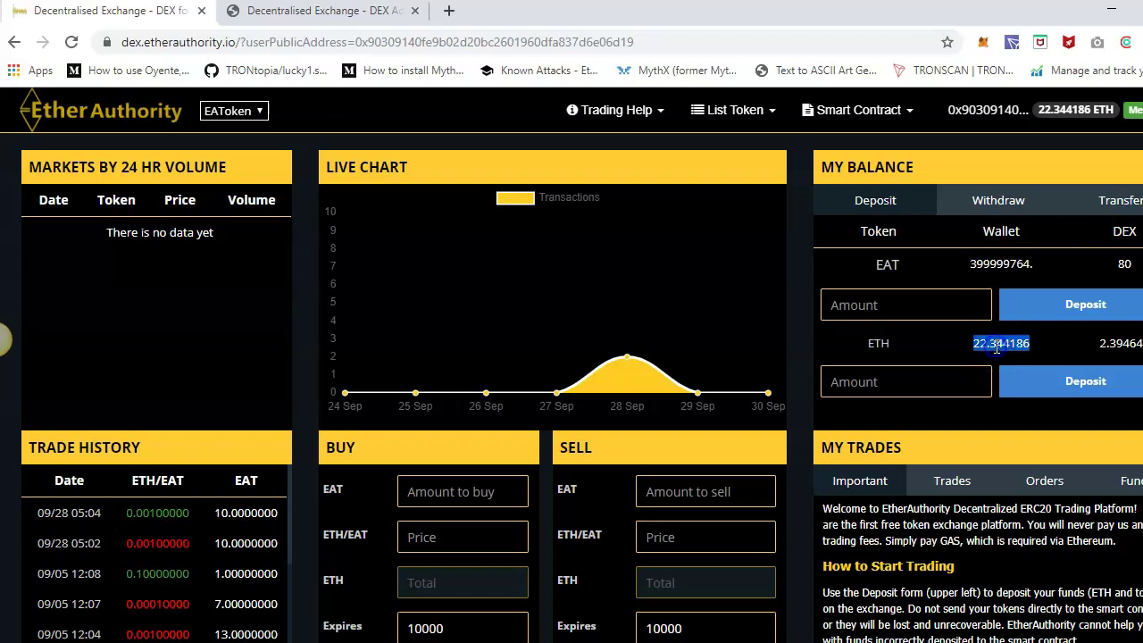
double_click(1122, 264)
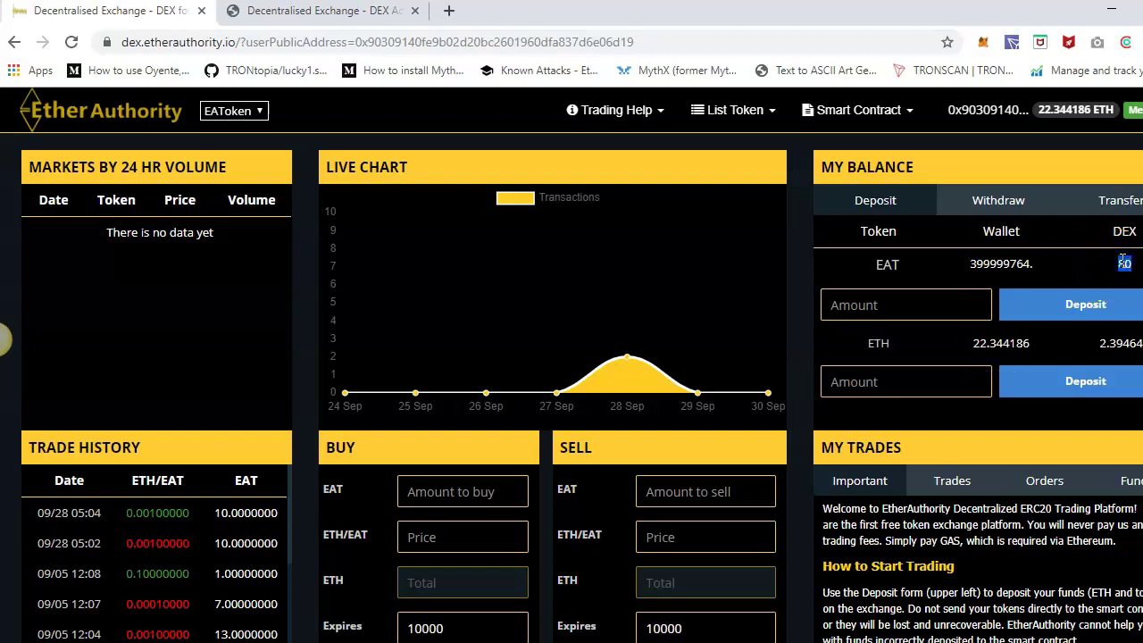
double_click(1121, 343)
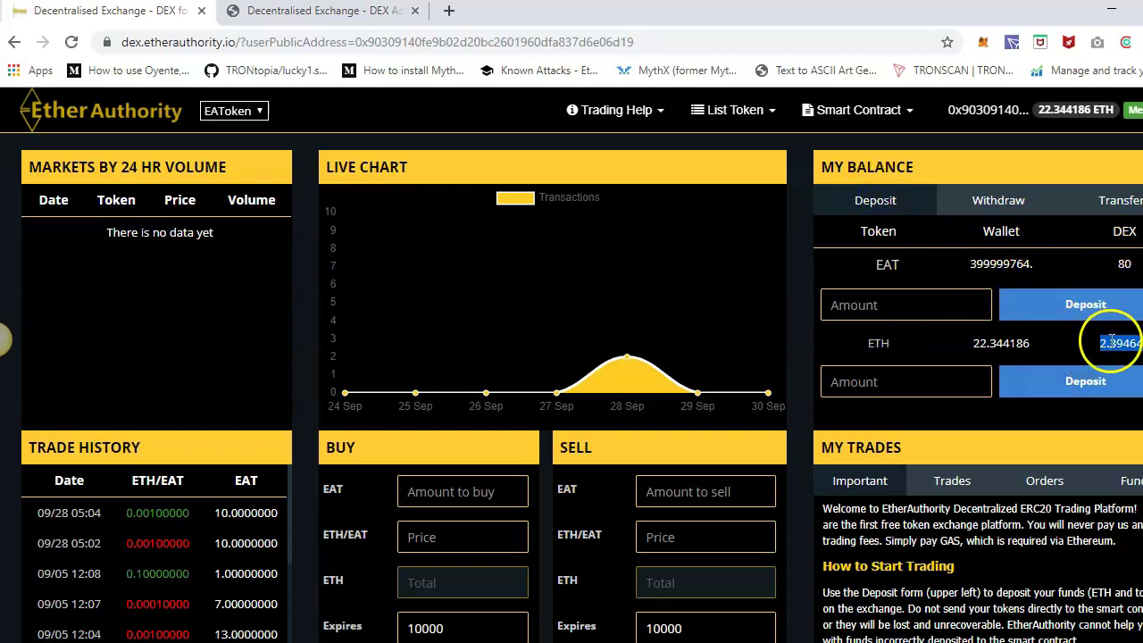
left_click(1011, 200)
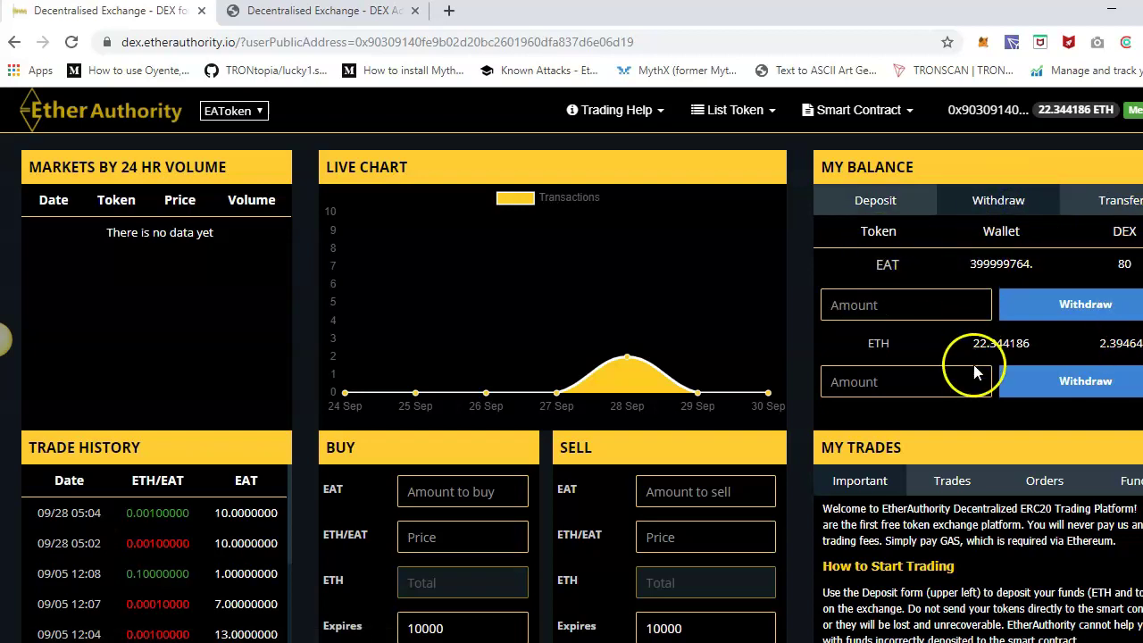
left_click(1097, 203)
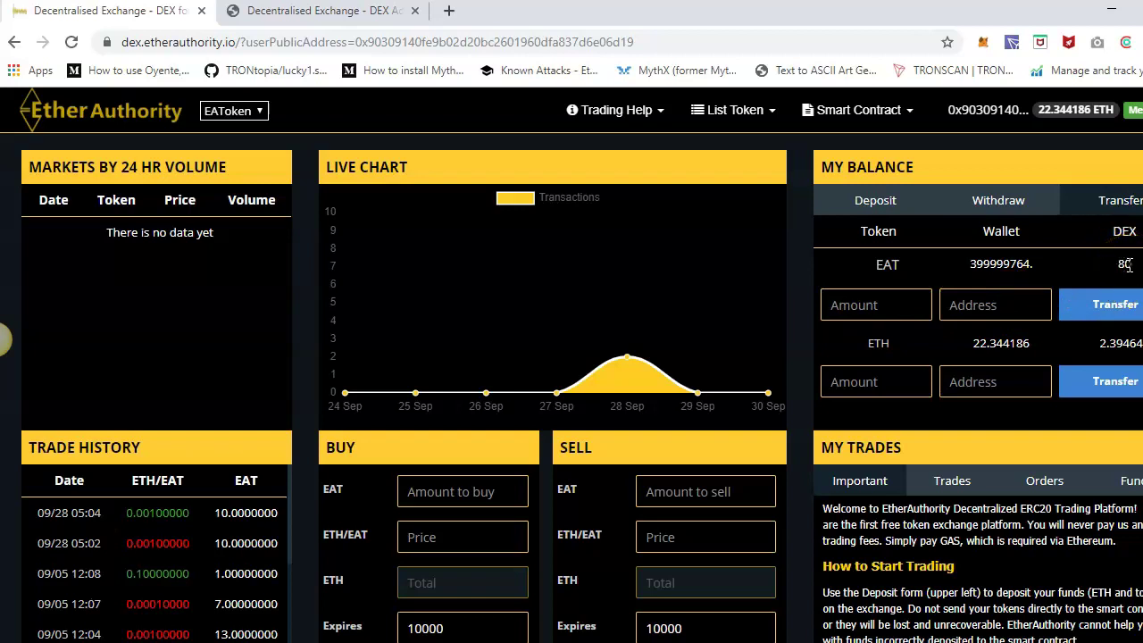
left_click(875, 202)
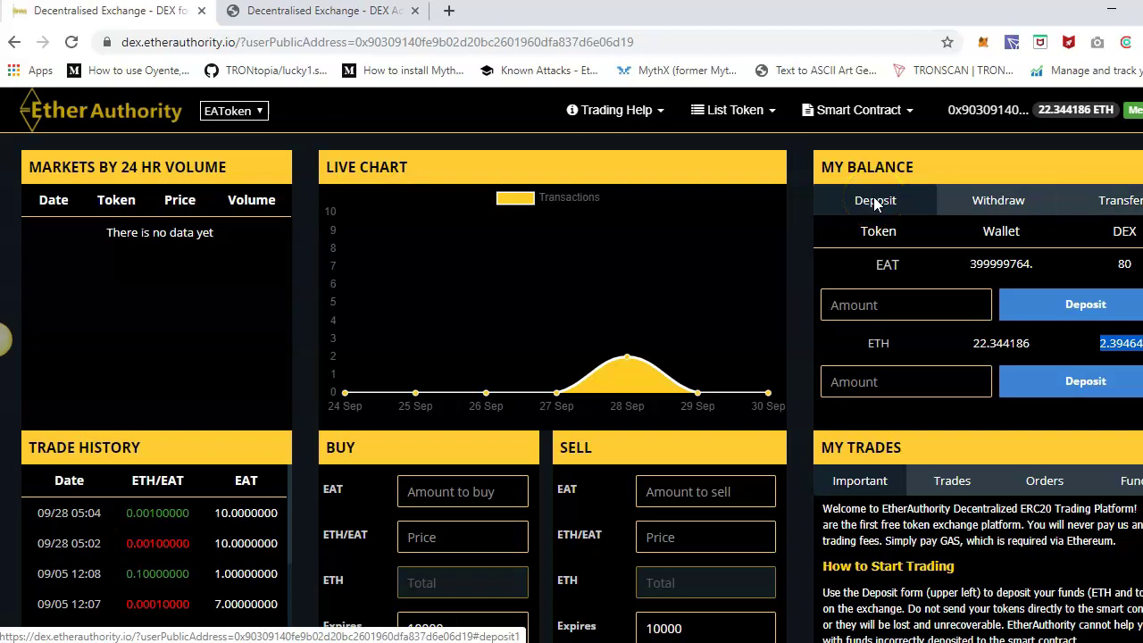
Start a 100 EAT deposit onto the exchange and approve the token spend in MetaMask.
left_click(923, 293)
type("100")
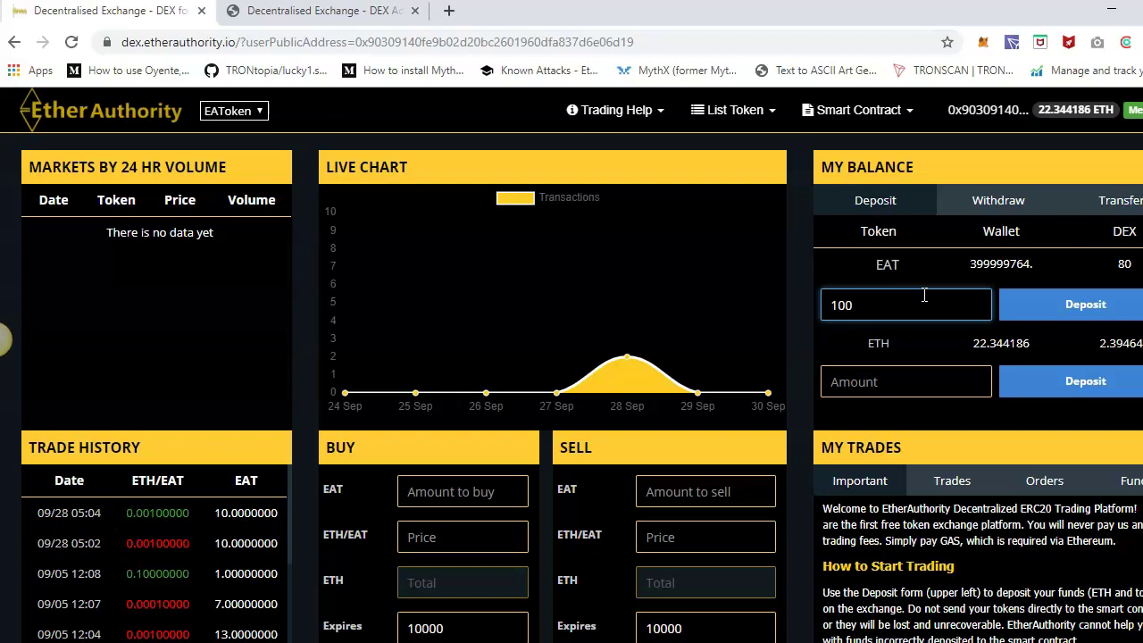
left_click(1024, 305)
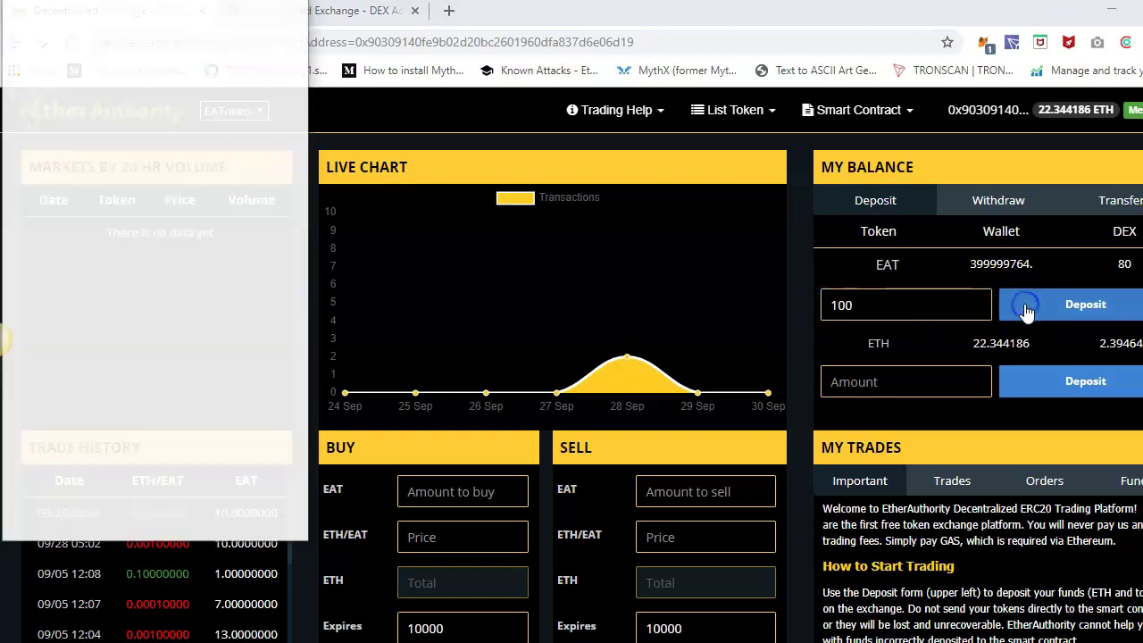
left_click(178, 363)
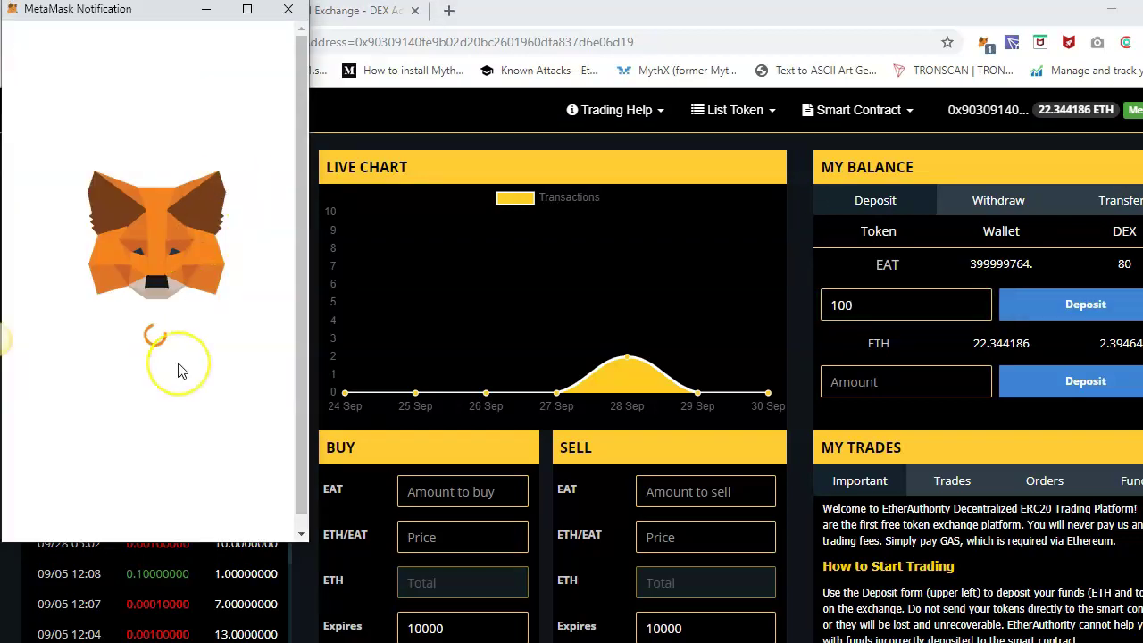
left_click(207, 516)
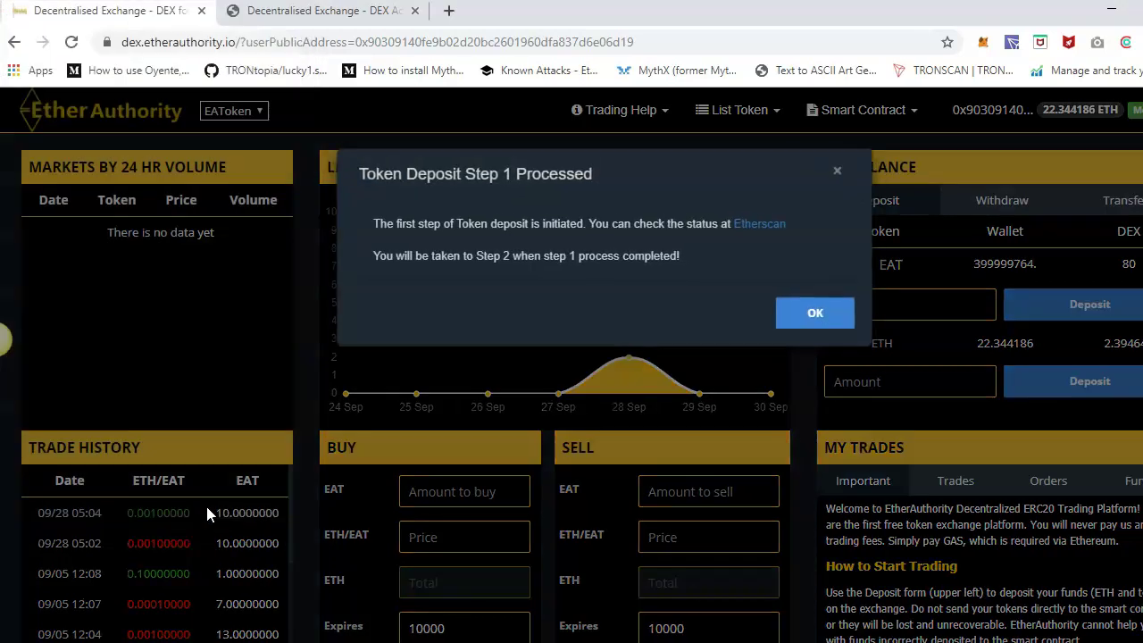
left_click(535, 197)
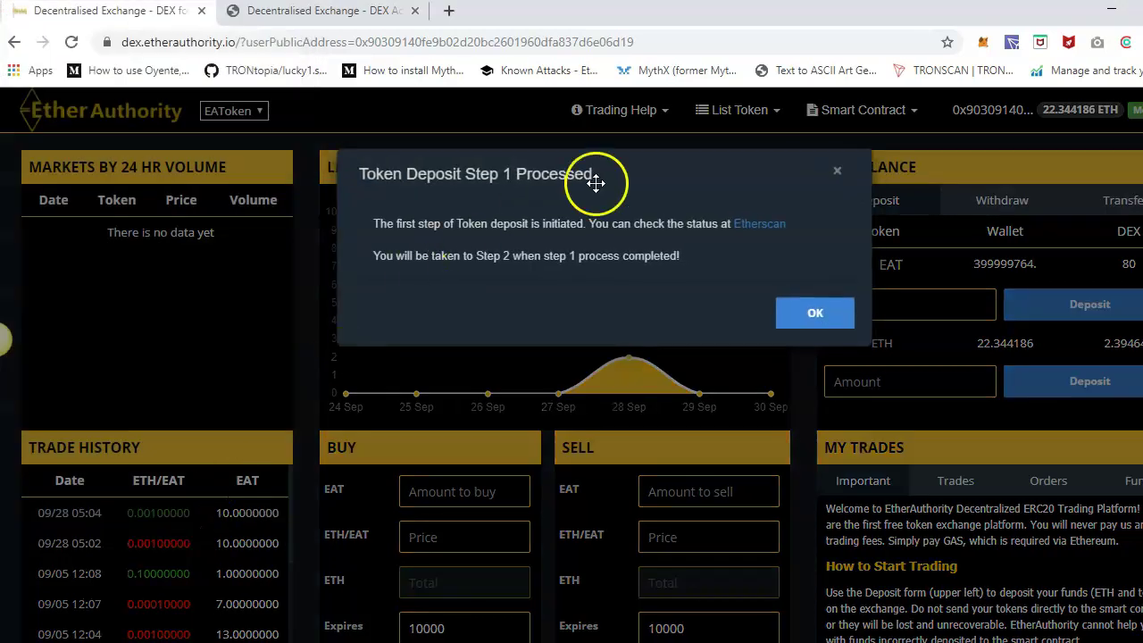
Acknowledge both deposit dialogs and show Funds history listing the 100 EAT deposit.
left_click(797, 314)
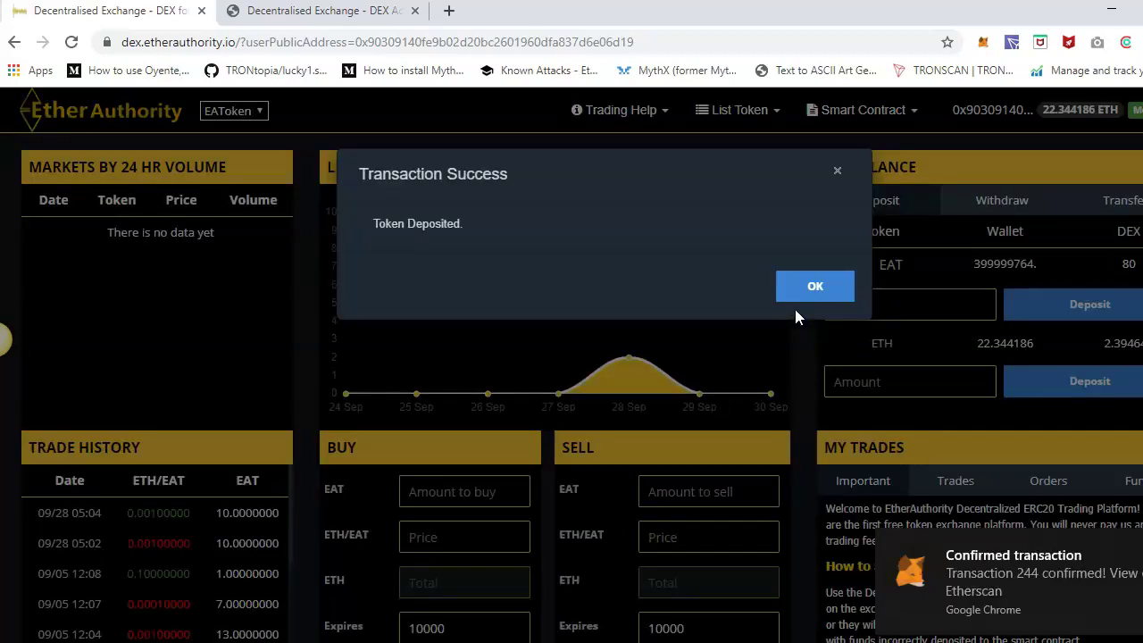
left_click(812, 289)
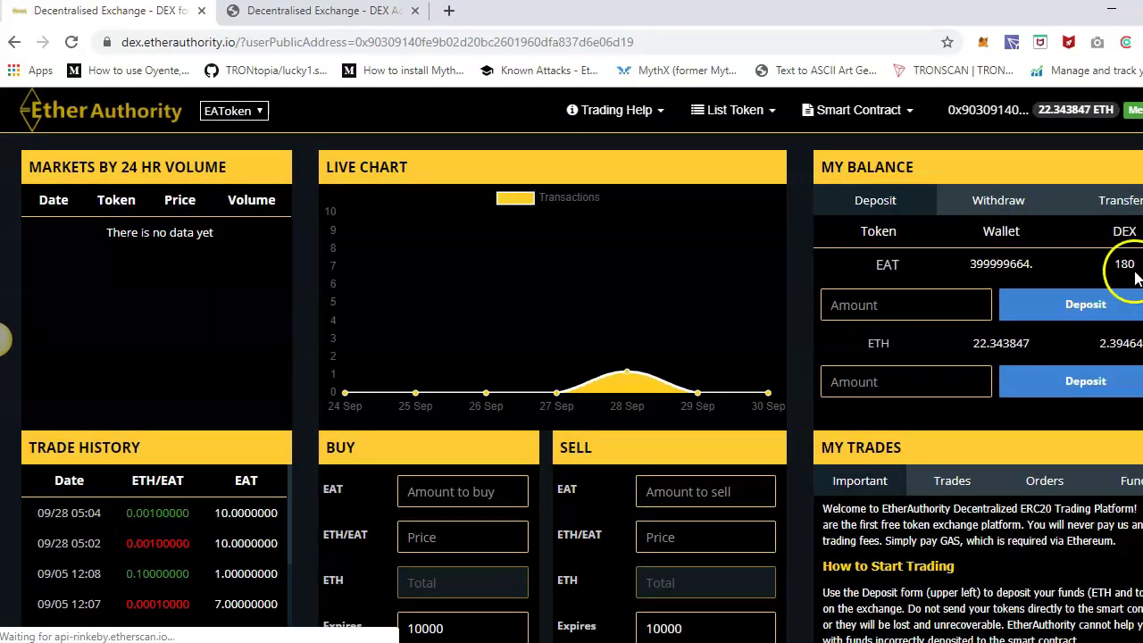
left_click(1125, 481)
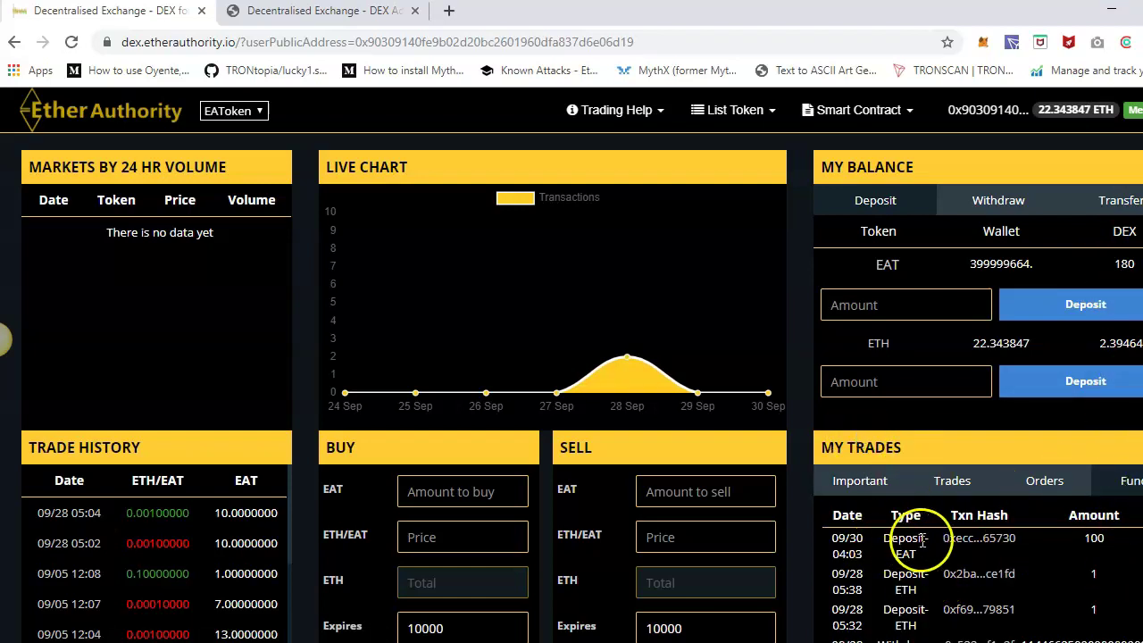
Review the successful 100 EAT deposit transaction on Etherscan, then close that page.
left_click(989, 539)
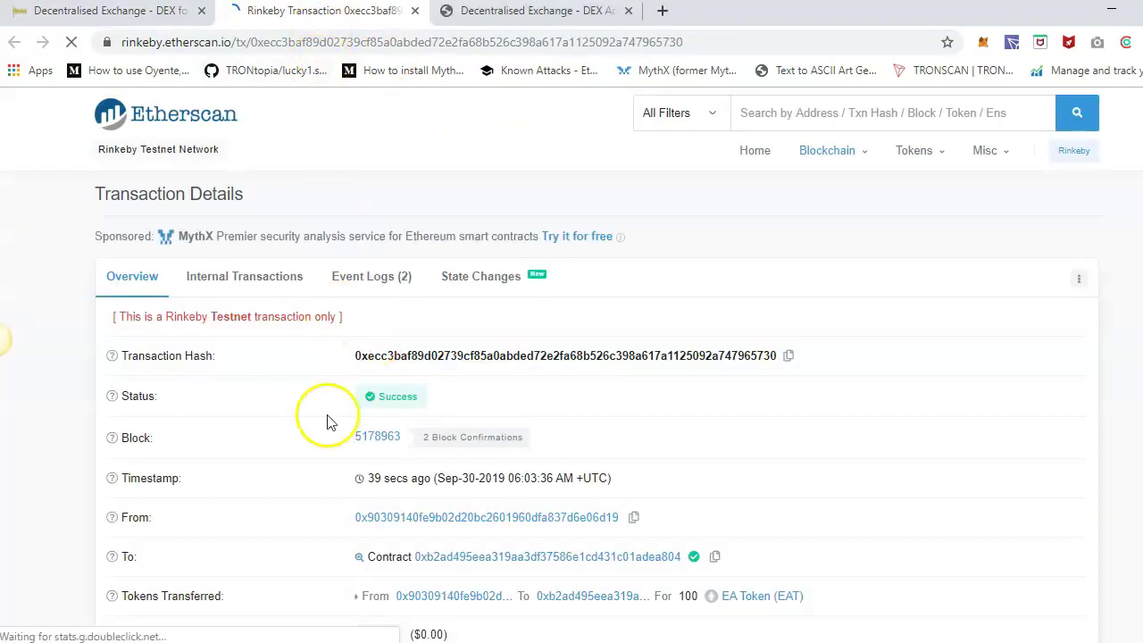
scroll(375, 442, "down", 2)
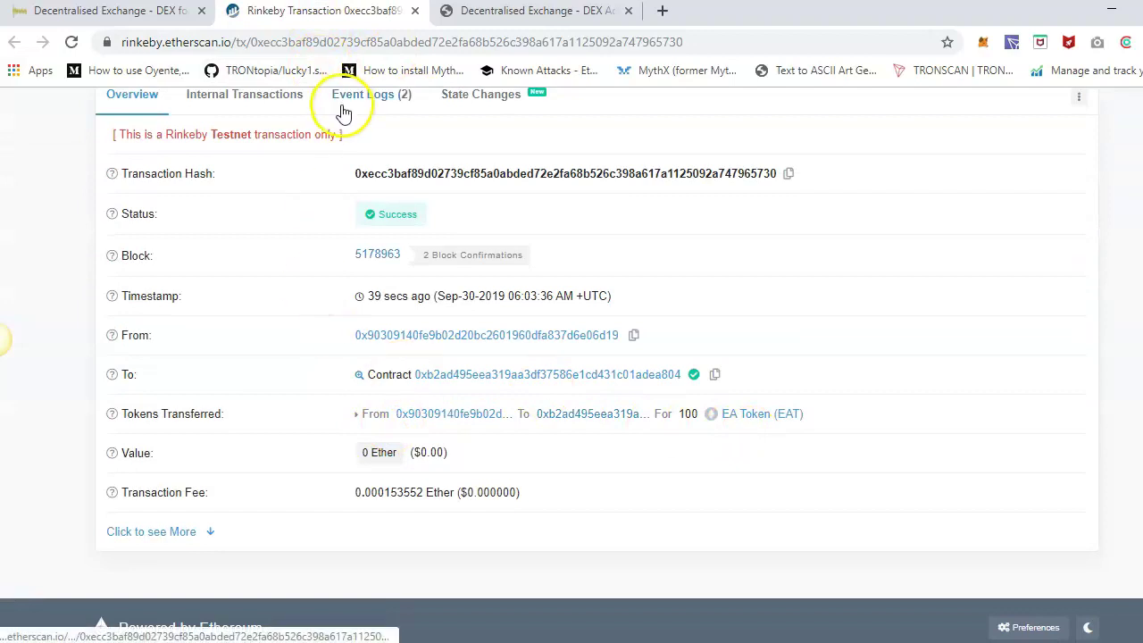
scroll(344, 109, "up", 2)
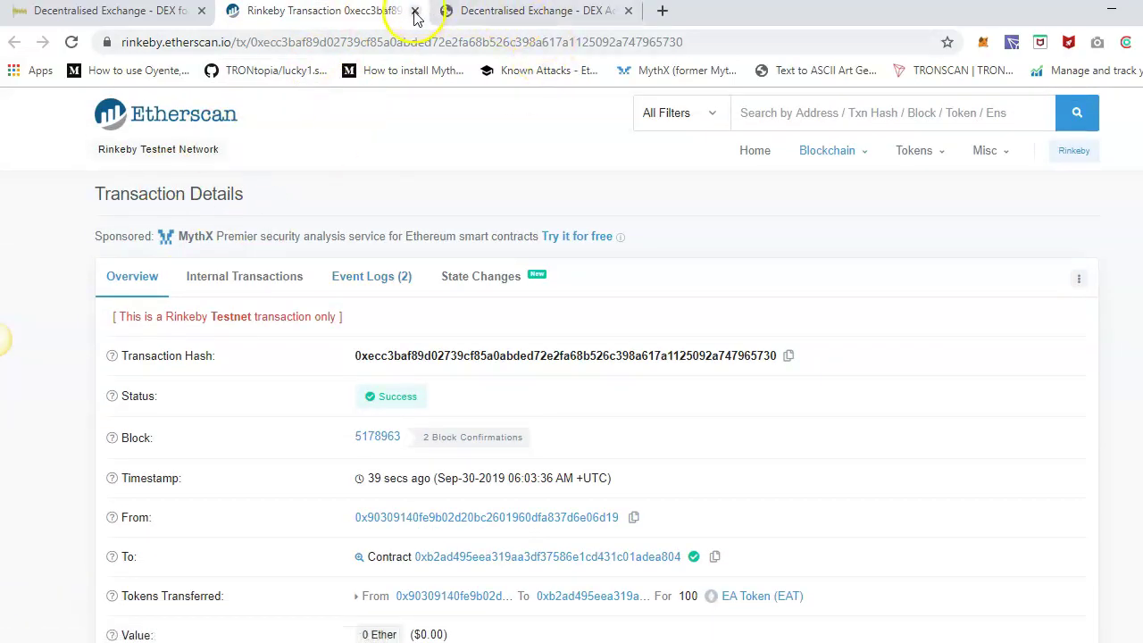
left_click(414, 11)
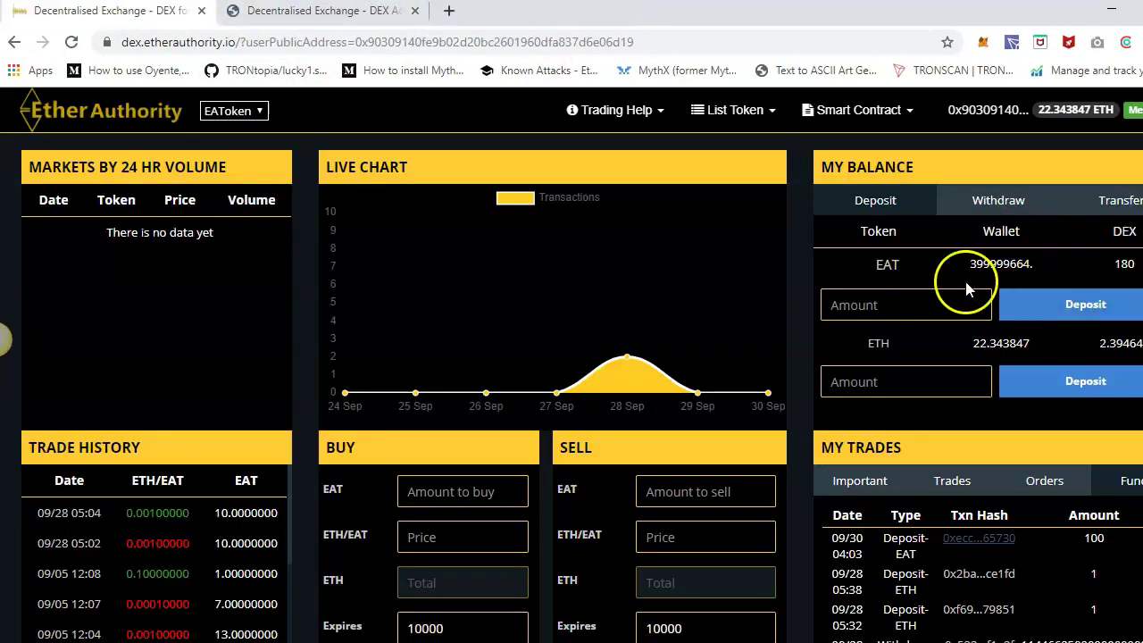
Switch My Balance to Withdraw, confirm 180 EAT on the exchange, and review the order book.
left_click(993, 198)
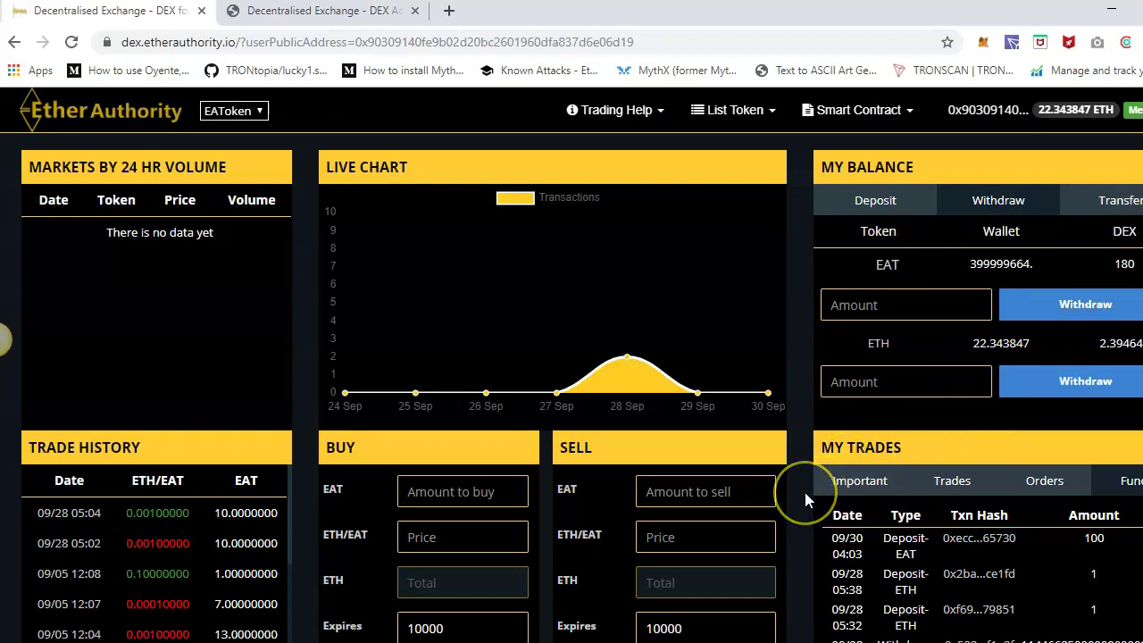
scroll(804, 492, "down", 3)
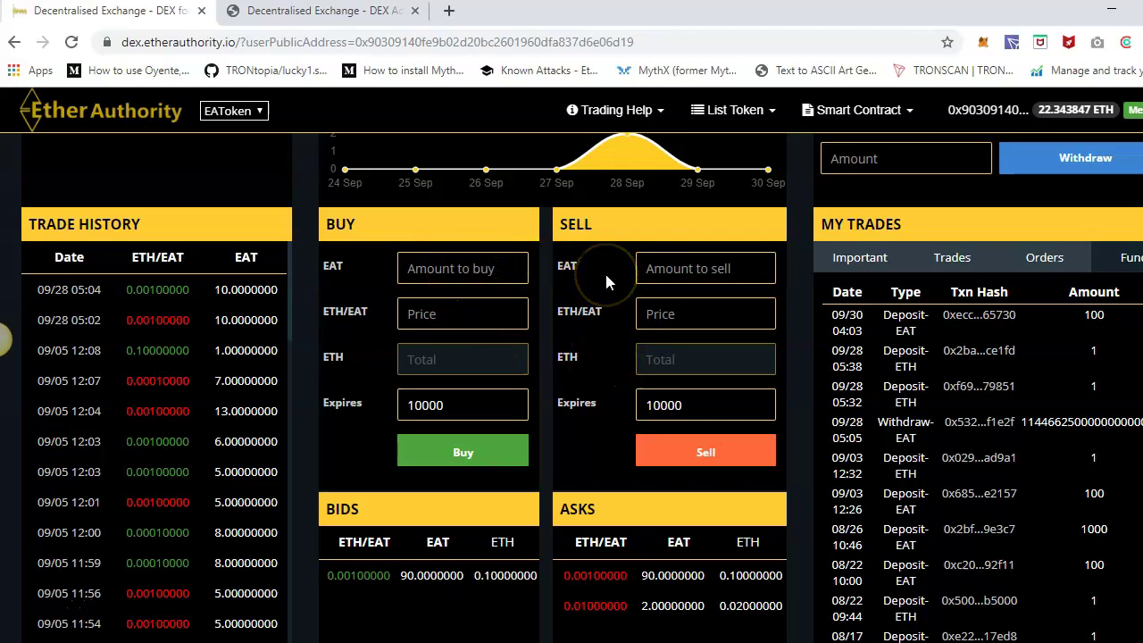
scroll(787, 279, "up", 3)
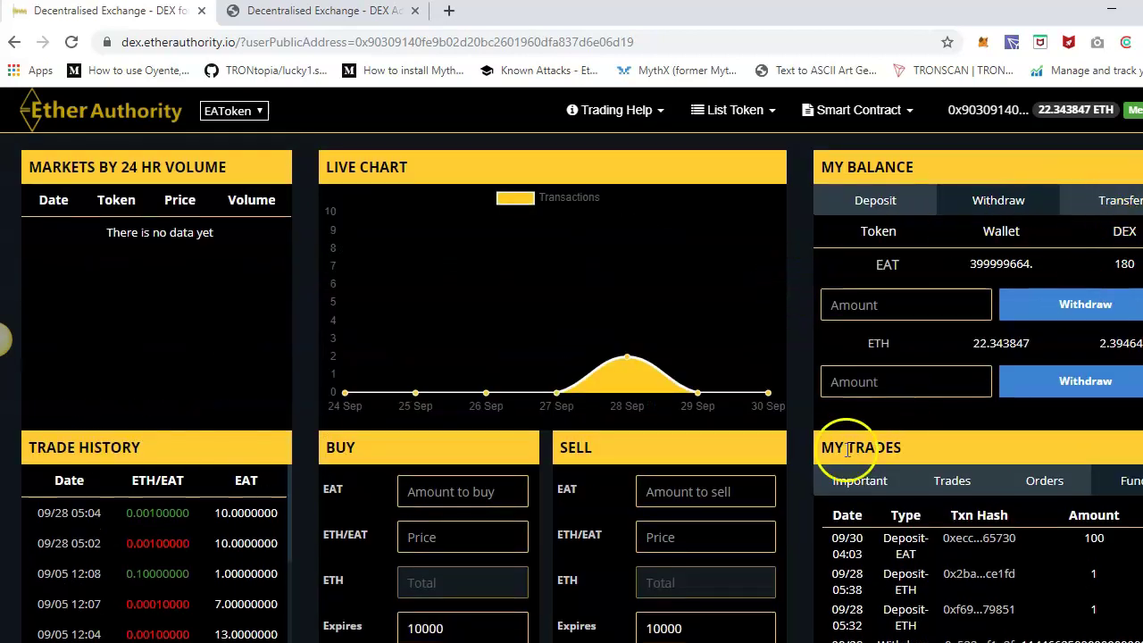
scroll(808, 460, "down", 2)
scroll(808, 459, "down", 1)
Sell 80 EAT at 0.001 ETH/EAT, signing the order in MetaMask.
left_click(664, 203)
type("80")
left_click(656, 239)
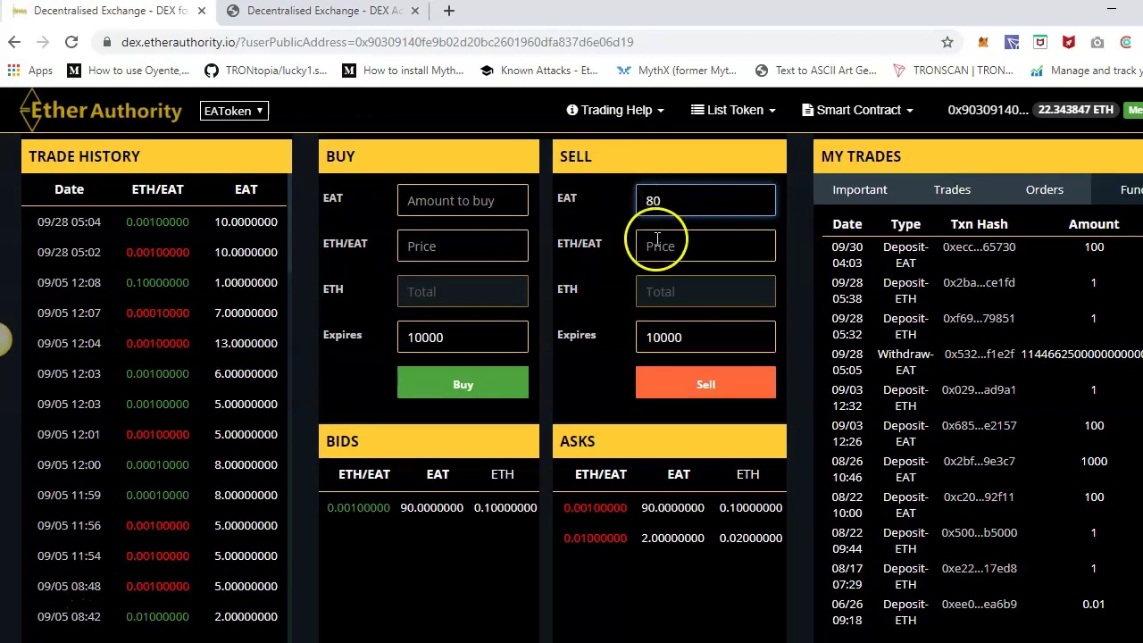
type("0.001")
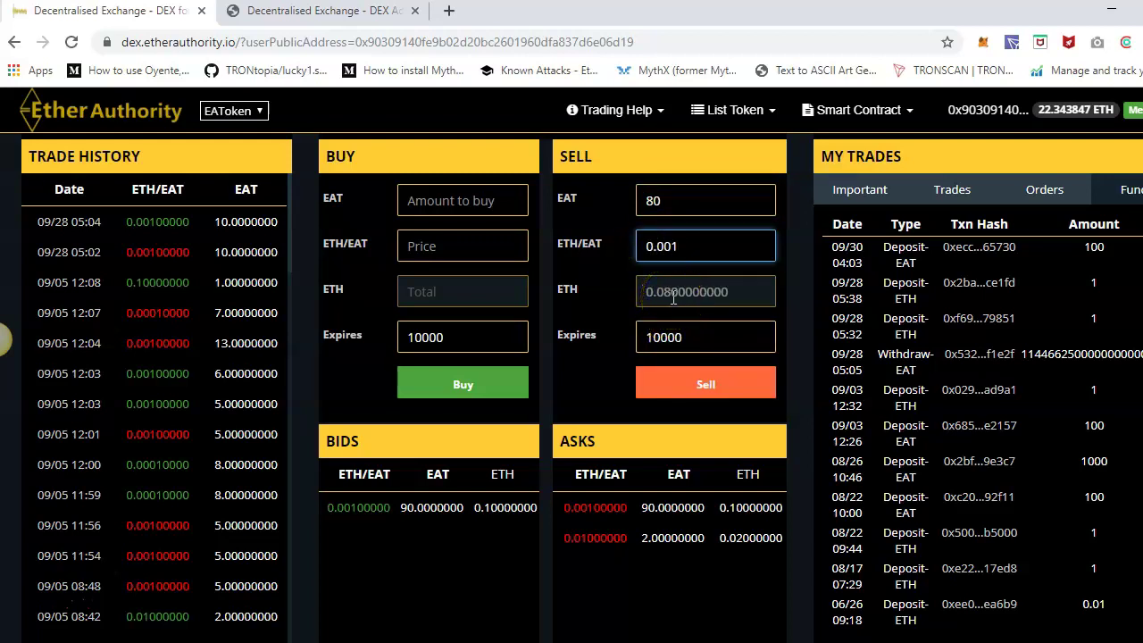
left_click(668, 380)
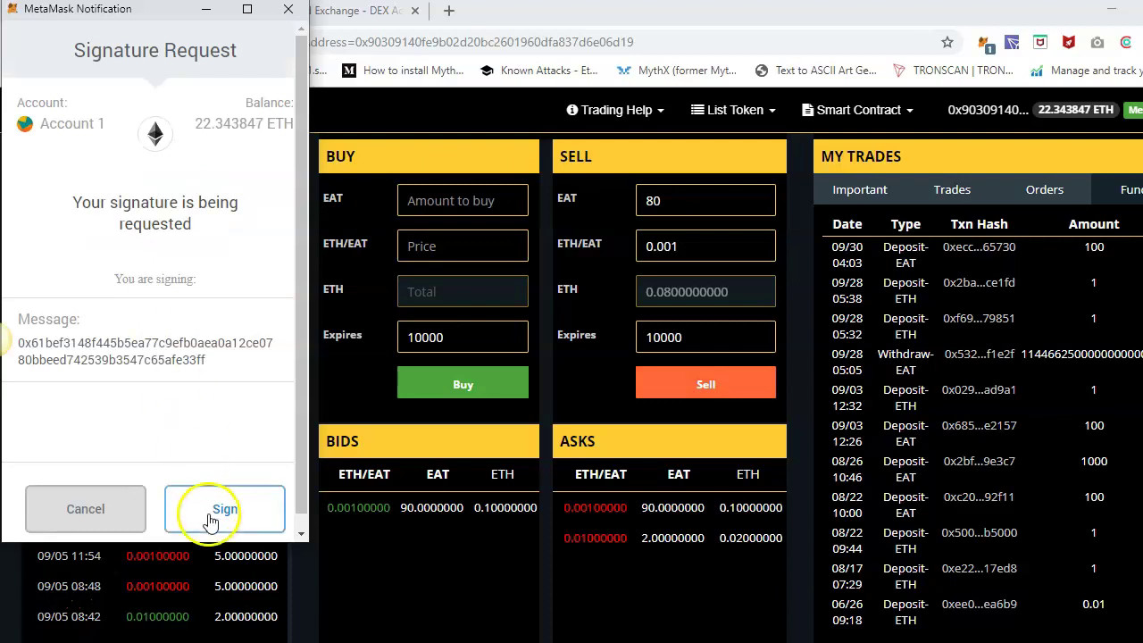
left_click(209, 523)
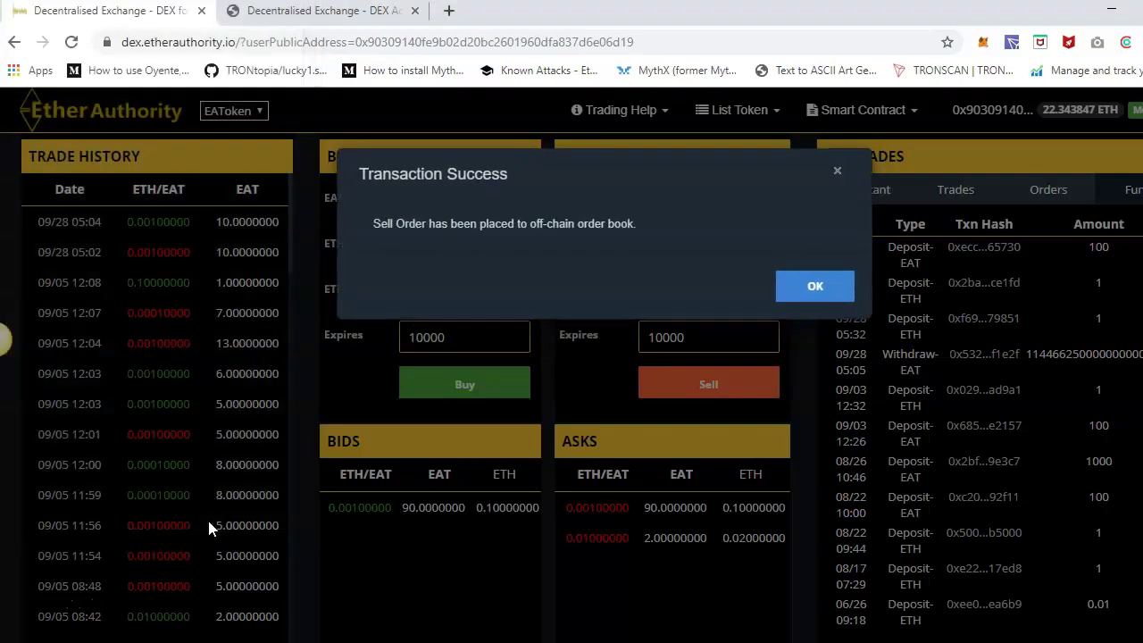
left_click(803, 288)
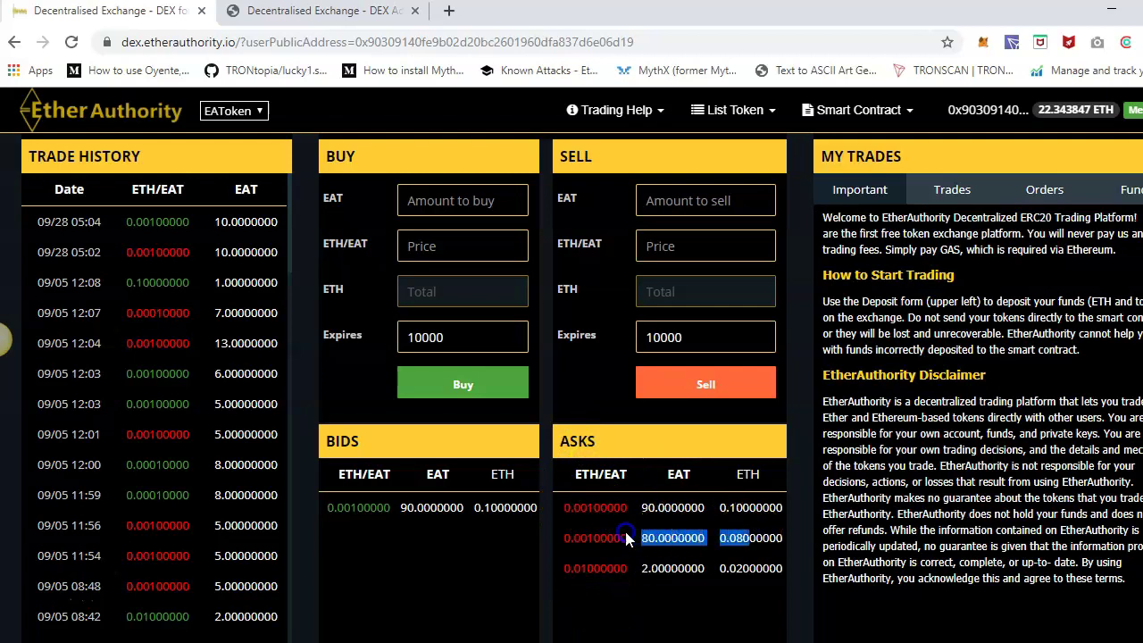
Open the 80 EAT ask at 0.001 ETH/EAT from the Asks list.
left_click(587, 538)
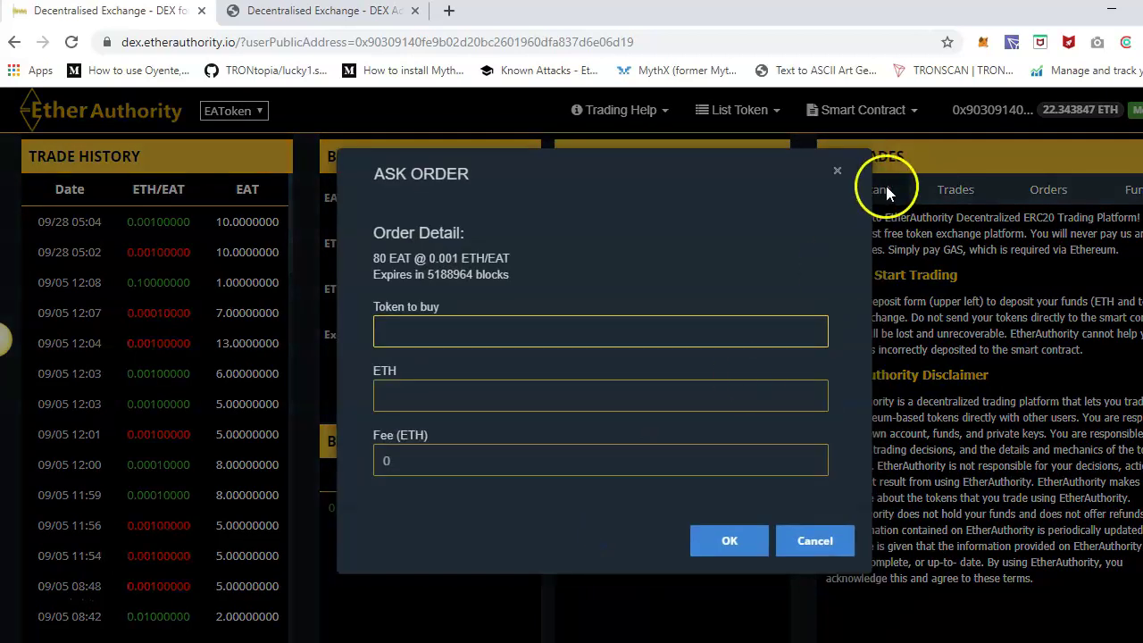
left_click(837, 170)
left_click(623, 589)
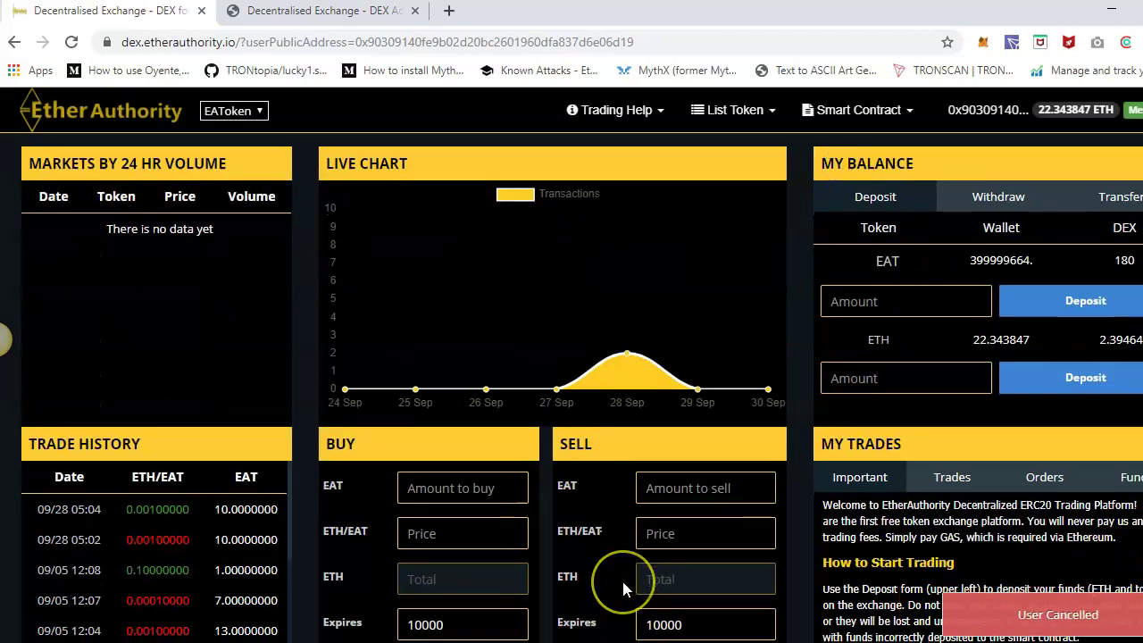
scroll(622, 589, "down", 4)
left_click(616, 441)
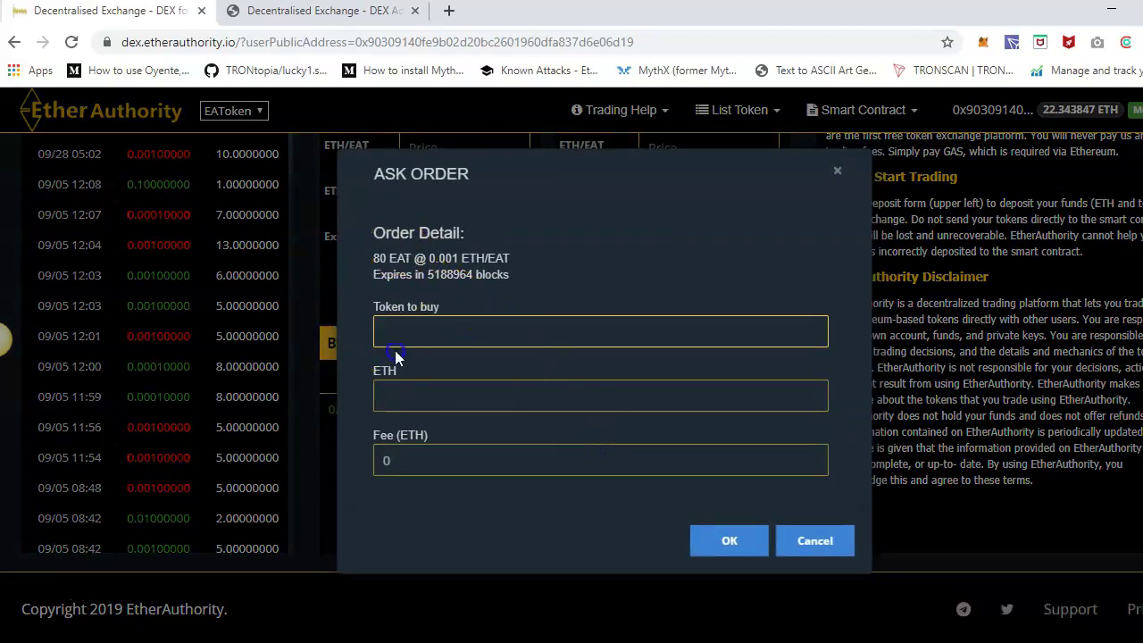
Buy 50 EAT from that ask for 0.05 ETH and confirm in MetaMask.
left_click(401, 333)
type("50")
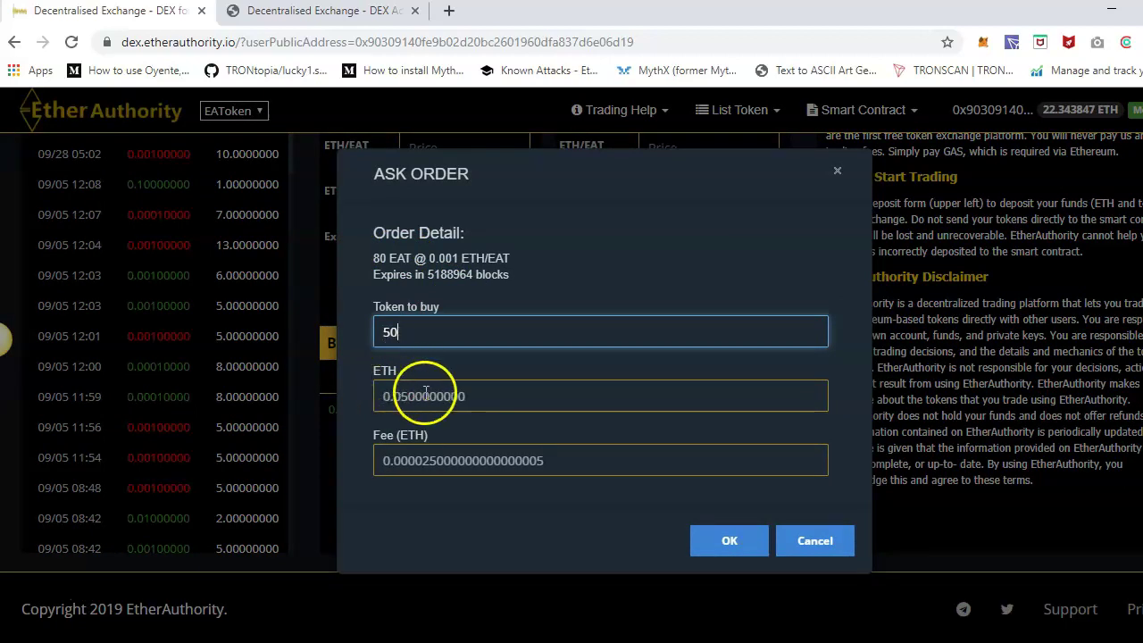
left_click_drag(442, 396, 369, 398)
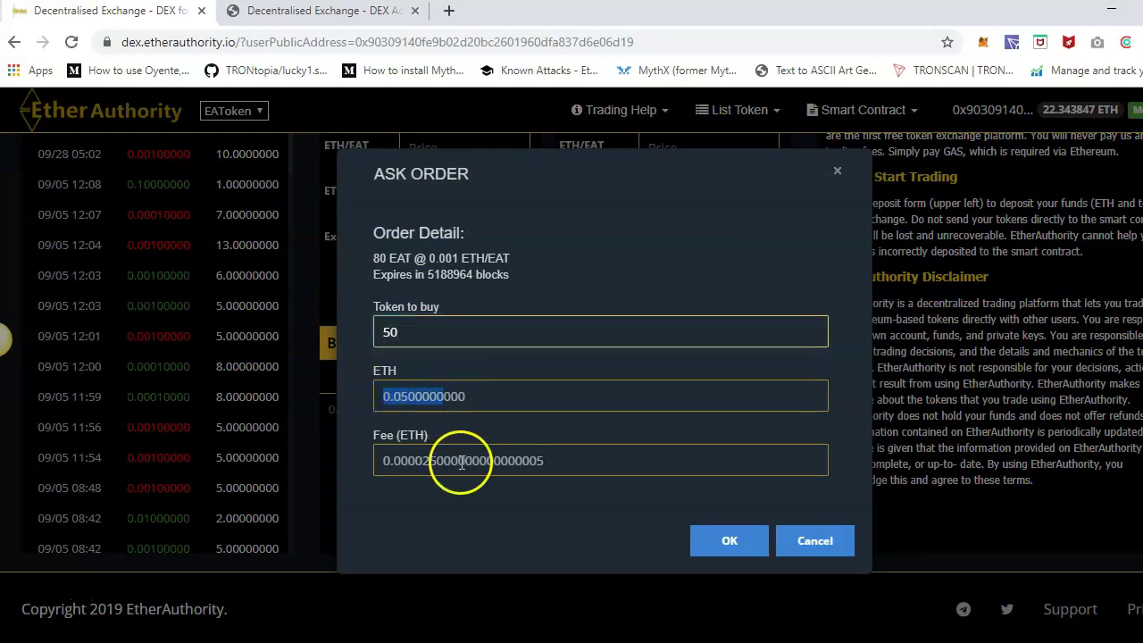
left_click_drag(458, 461, 356, 461)
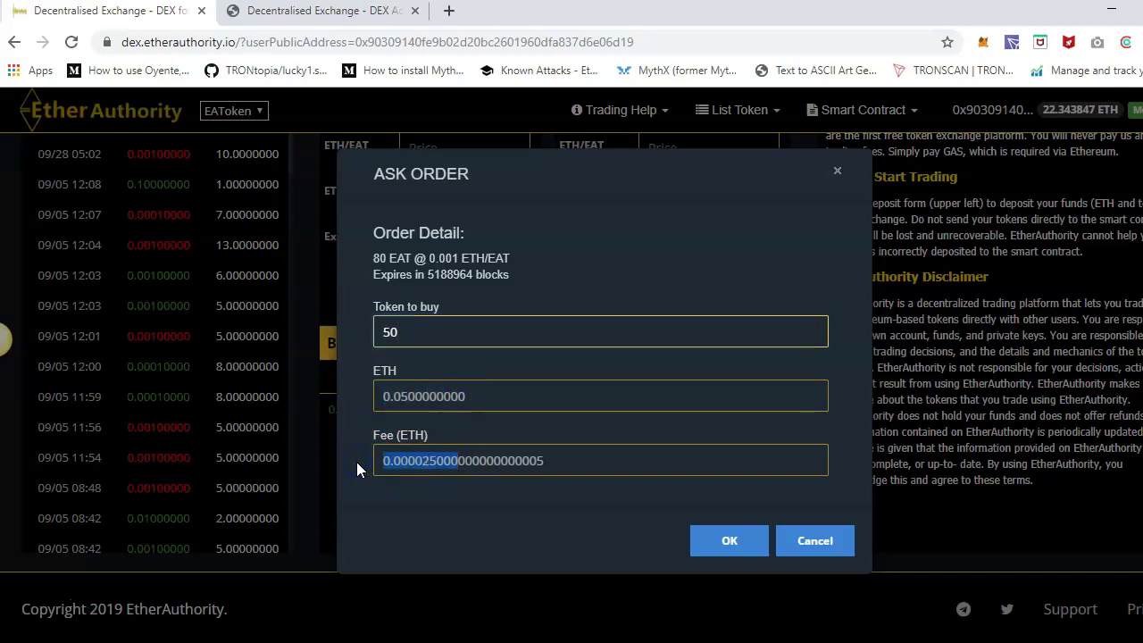
left_click(717, 538)
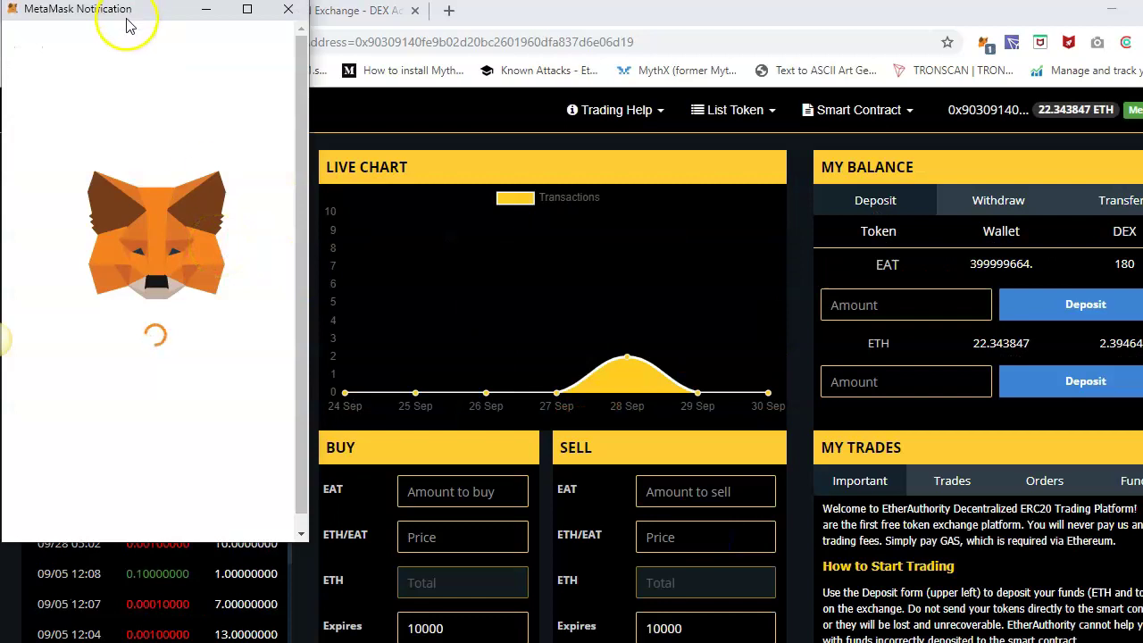
left_click(191, 518)
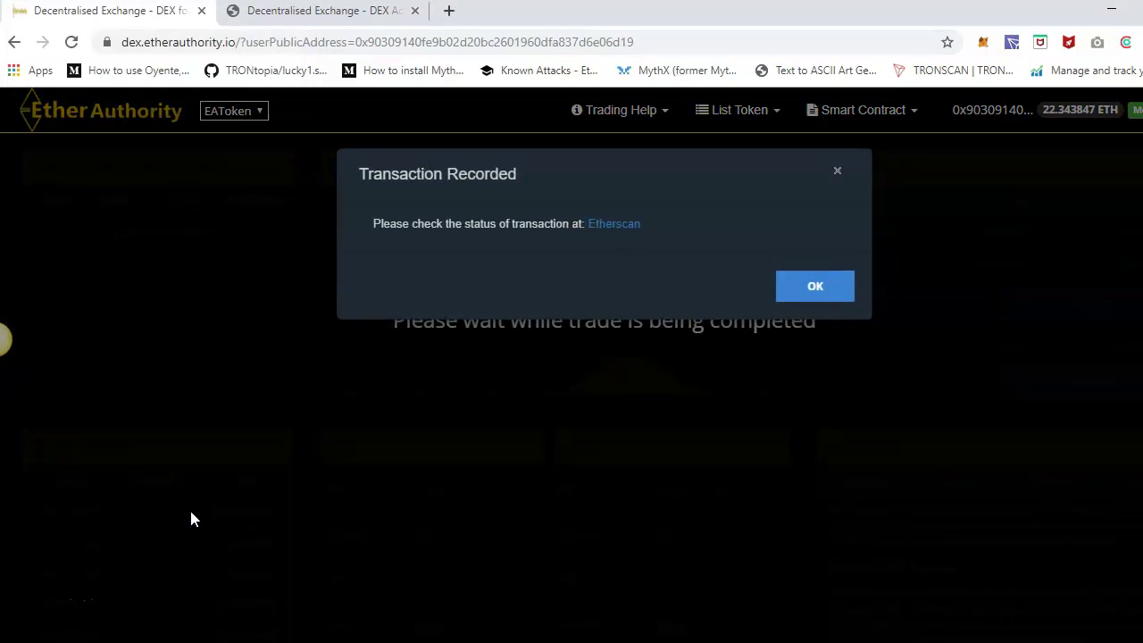
View the recorded trade's pending transaction on Etherscan, then return to the exchange tab.
left_click(601, 224)
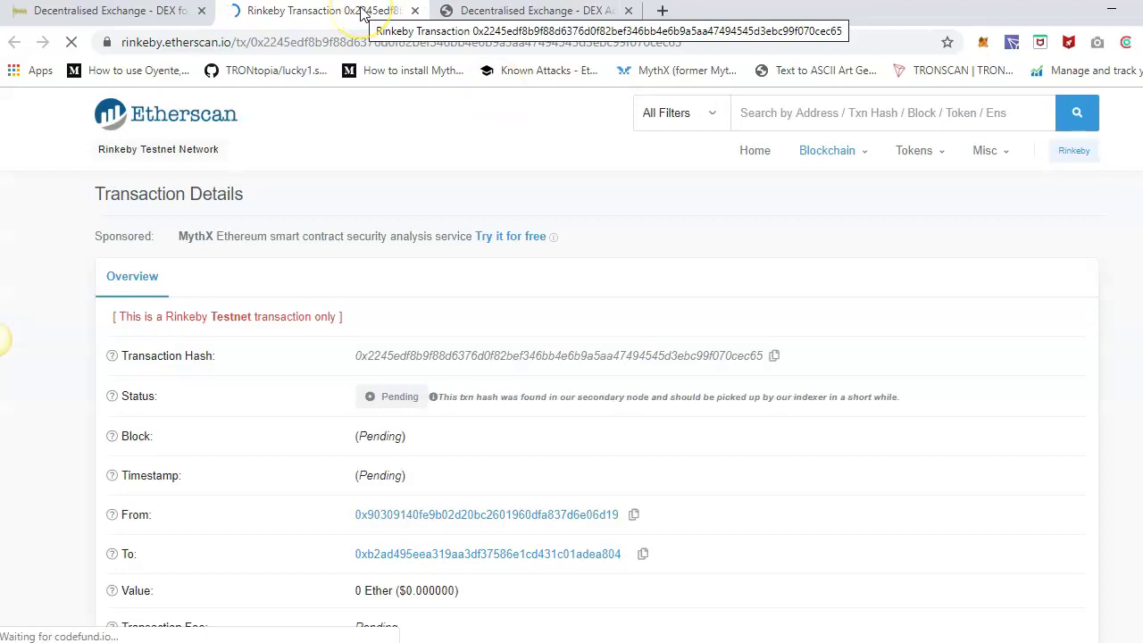
key("ctrl+shift+Tab")
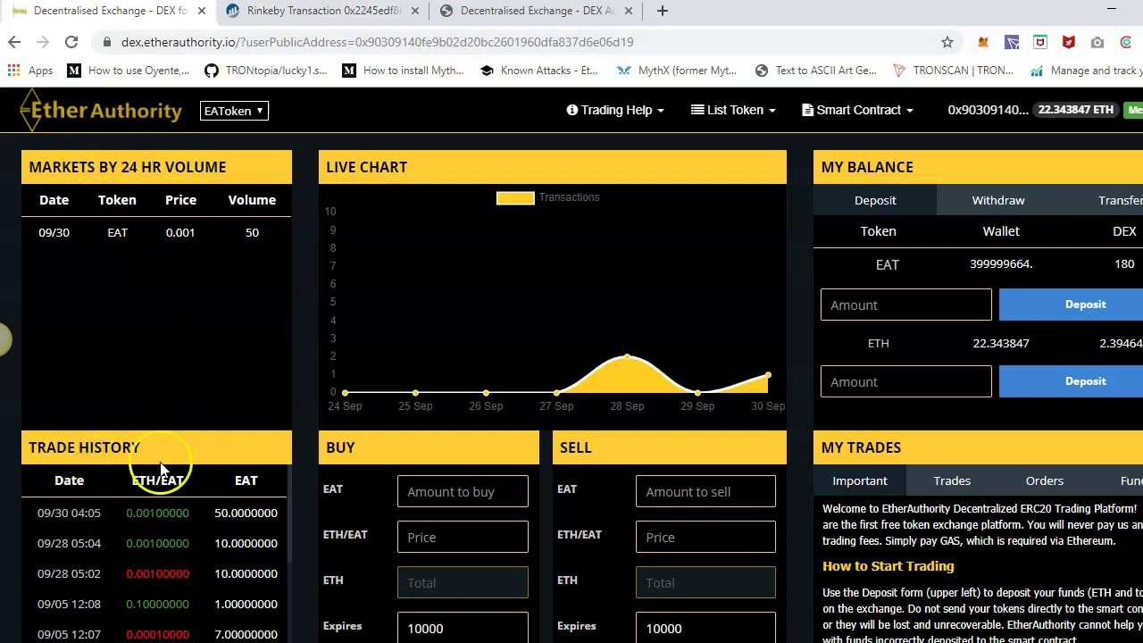
Check the 50 EAT trade on Etherscan, then verify 30 EAT remains in the 0.001 ETH/EAT ask.
left_click(67, 516)
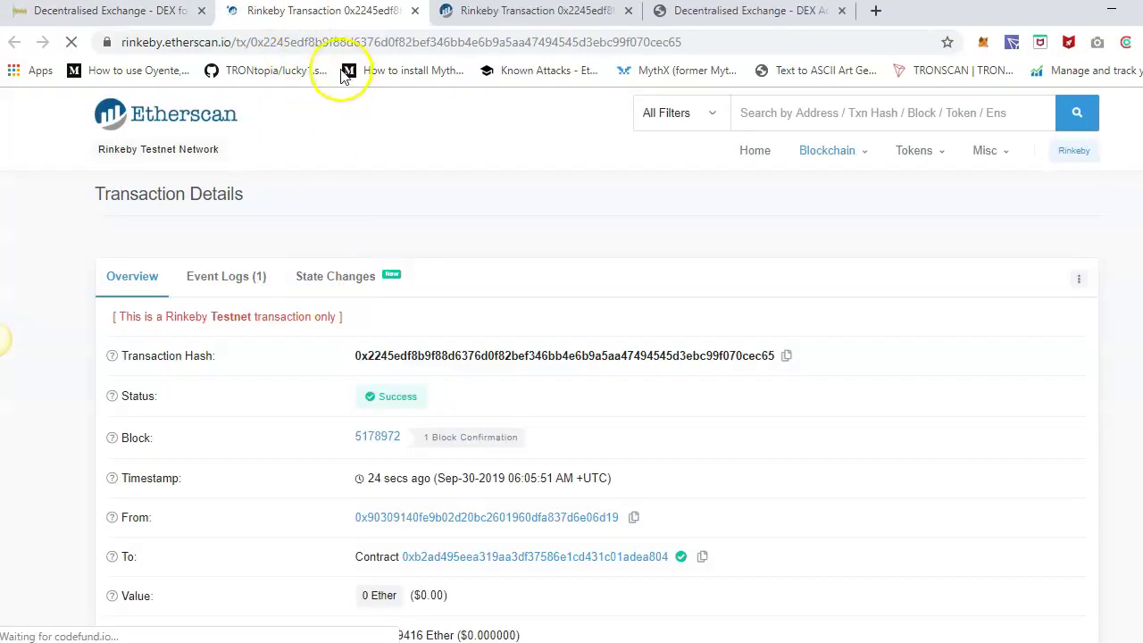
left_click(132, 16)
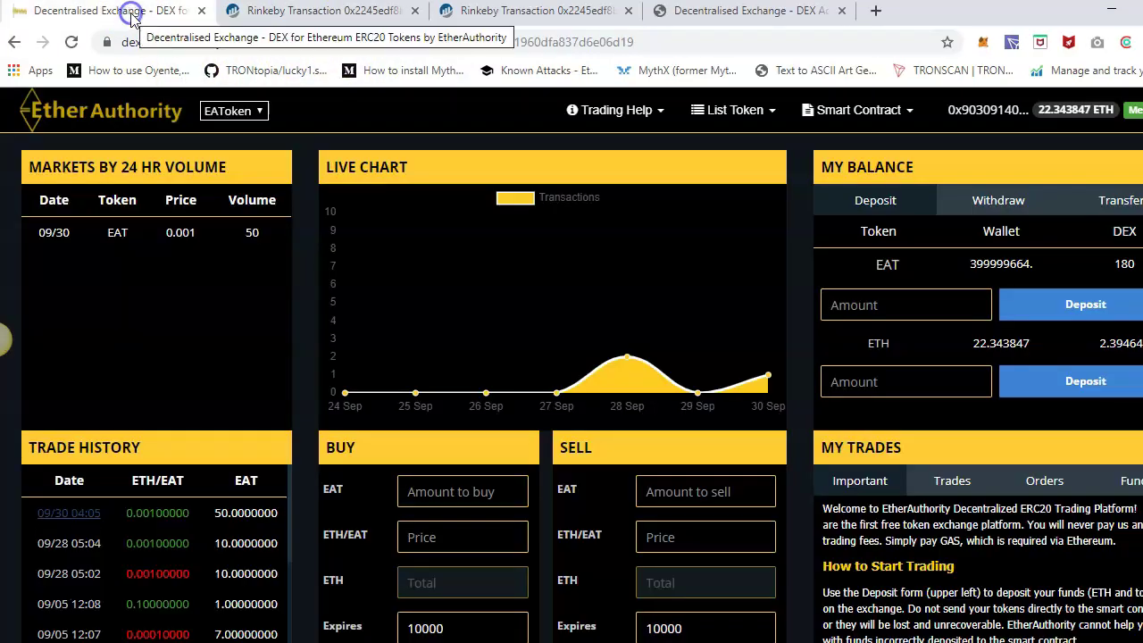
left_click(1118, 264)
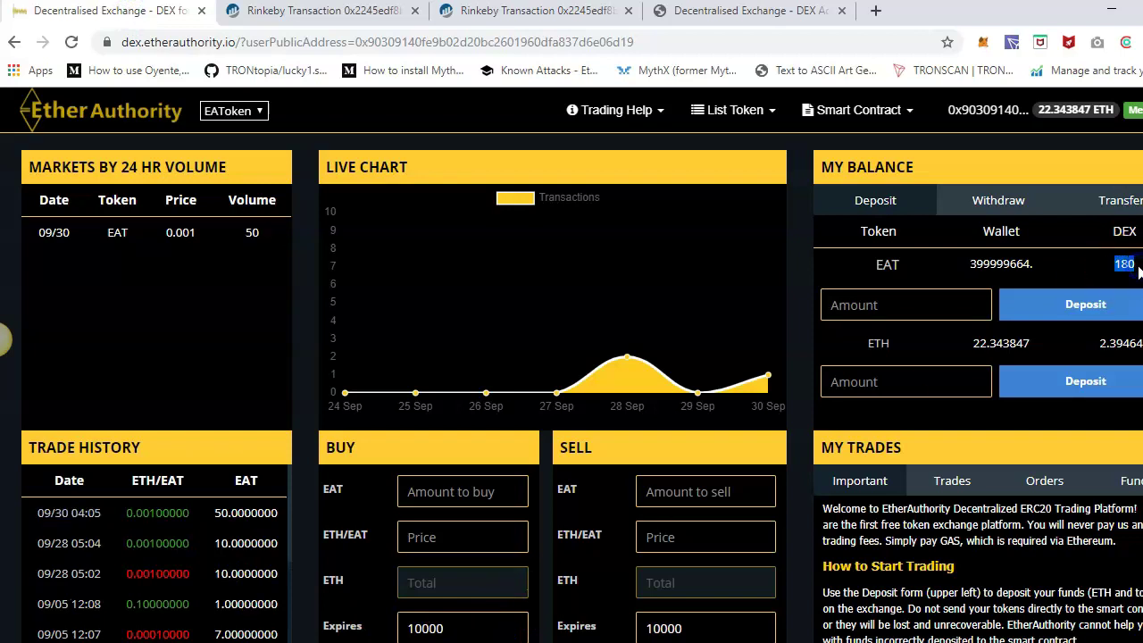
scroll(802, 411, "down", 4)
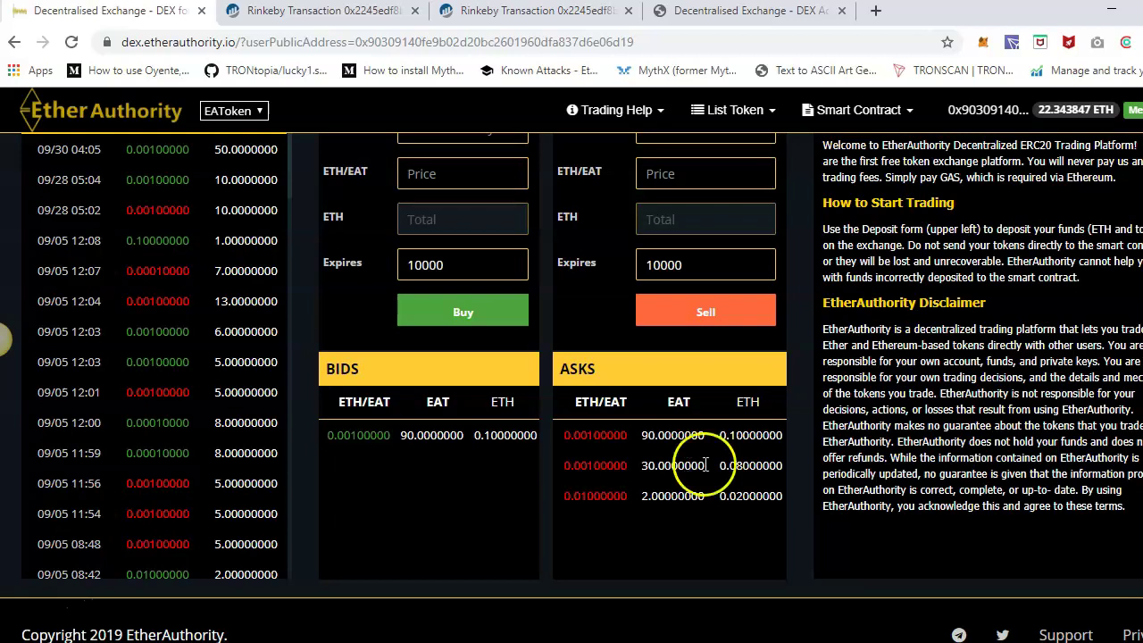
scroll(803, 456, "down", 1)
scroll(802, 457, "up", 1)
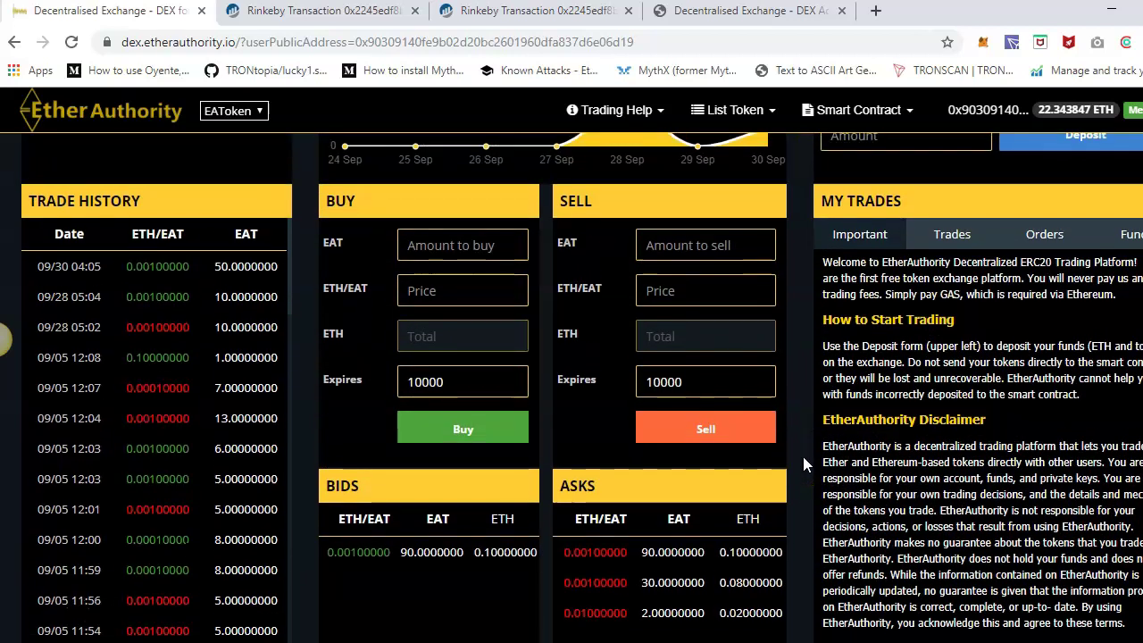